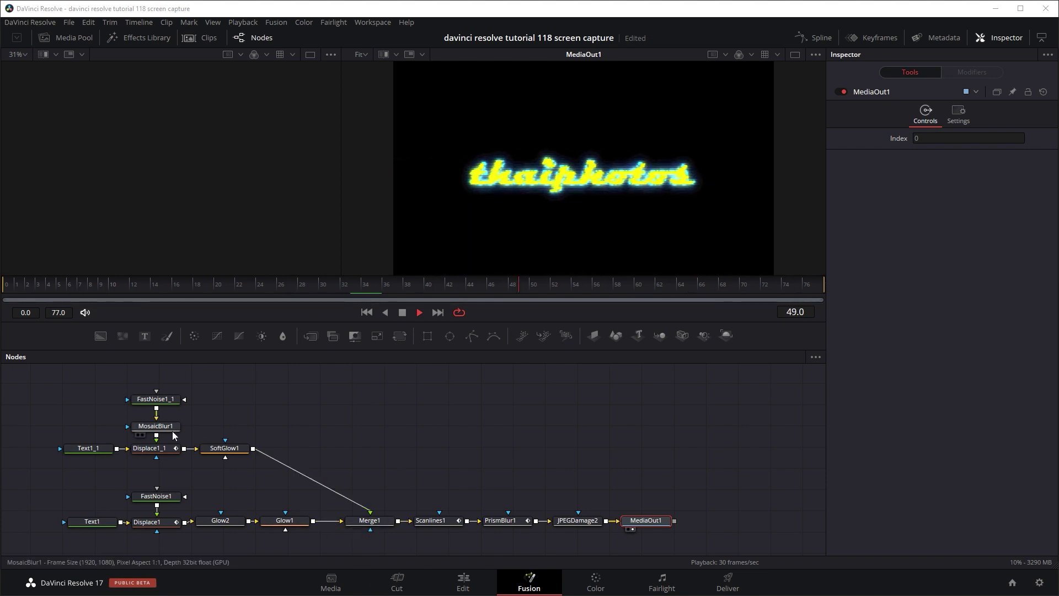
Step: Halt playback on frame 16 and disable the MosaicBlur1 node with Ctrl+P
click(404, 312)
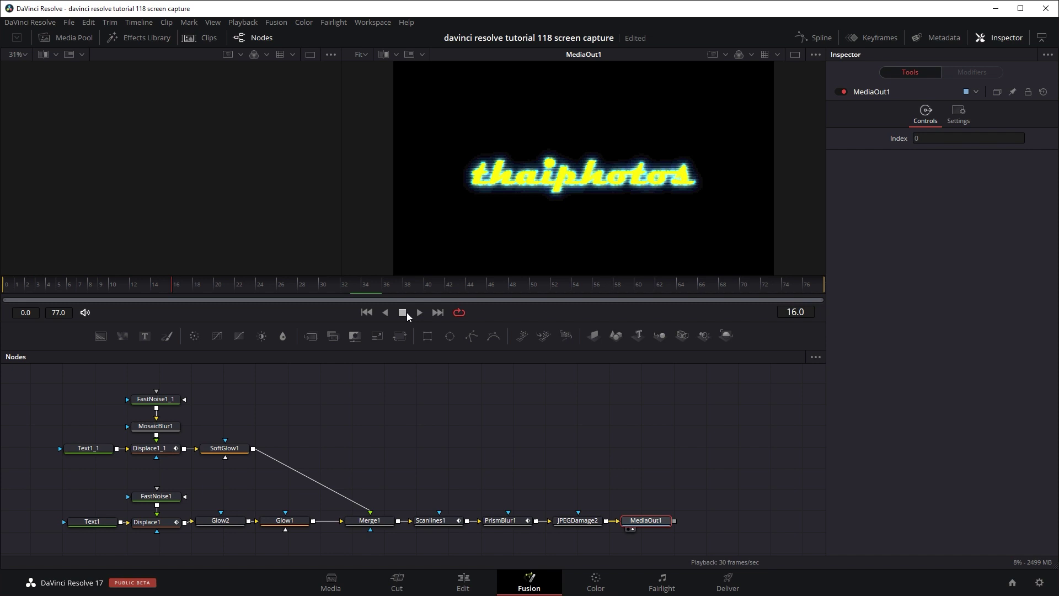
click(156, 425)
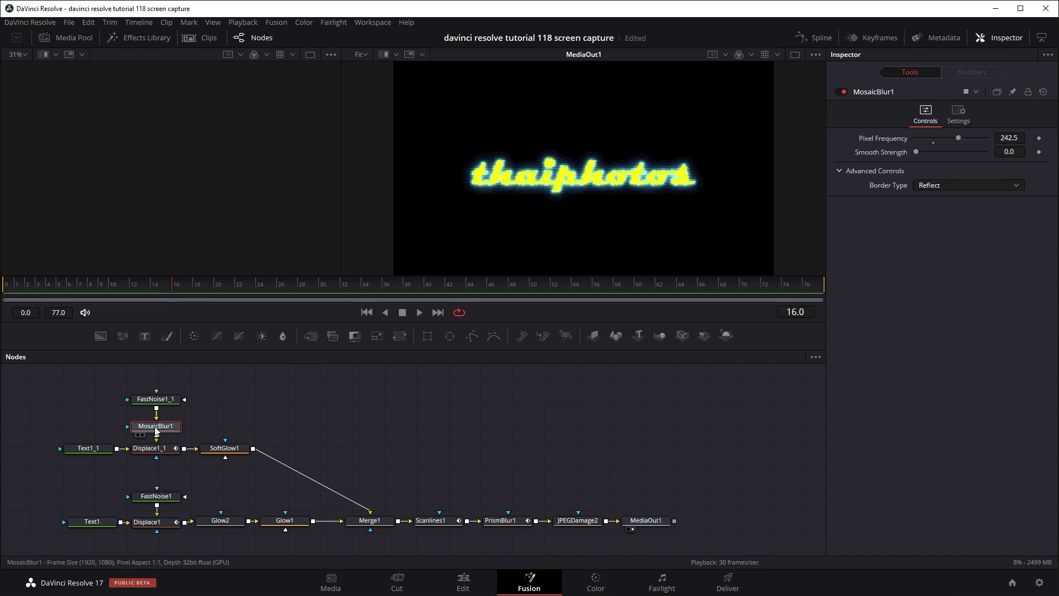
key(ctrl+p)
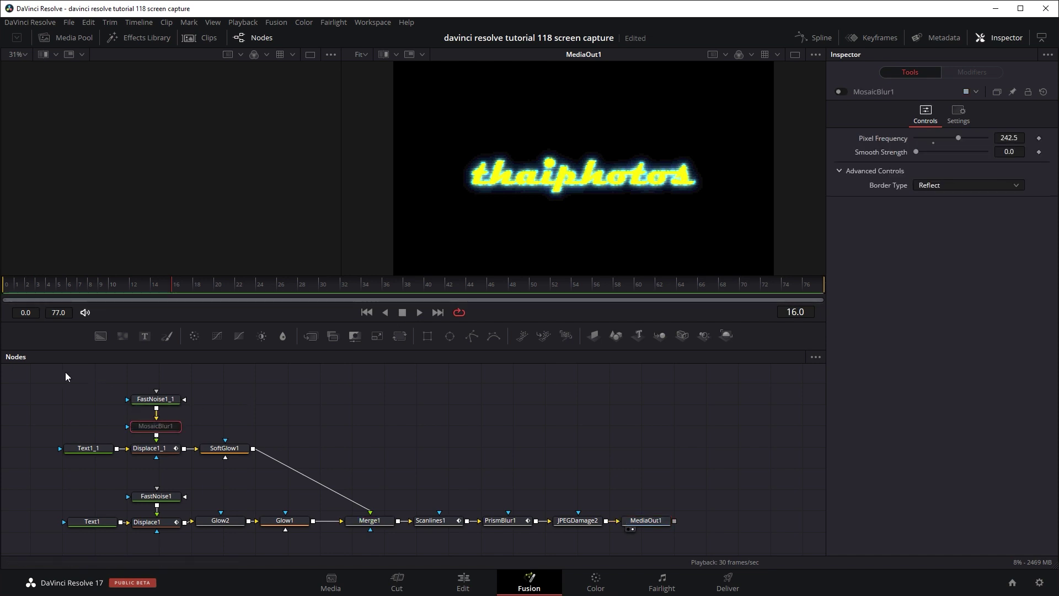
drag(65, 372, 388, 544)
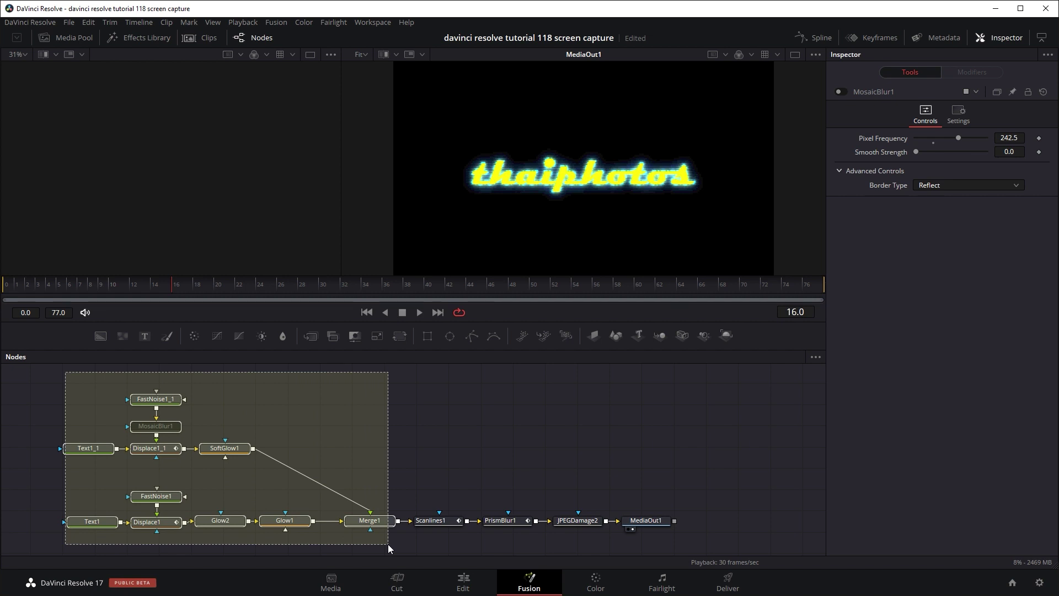
drag(388, 544, 383, 539)
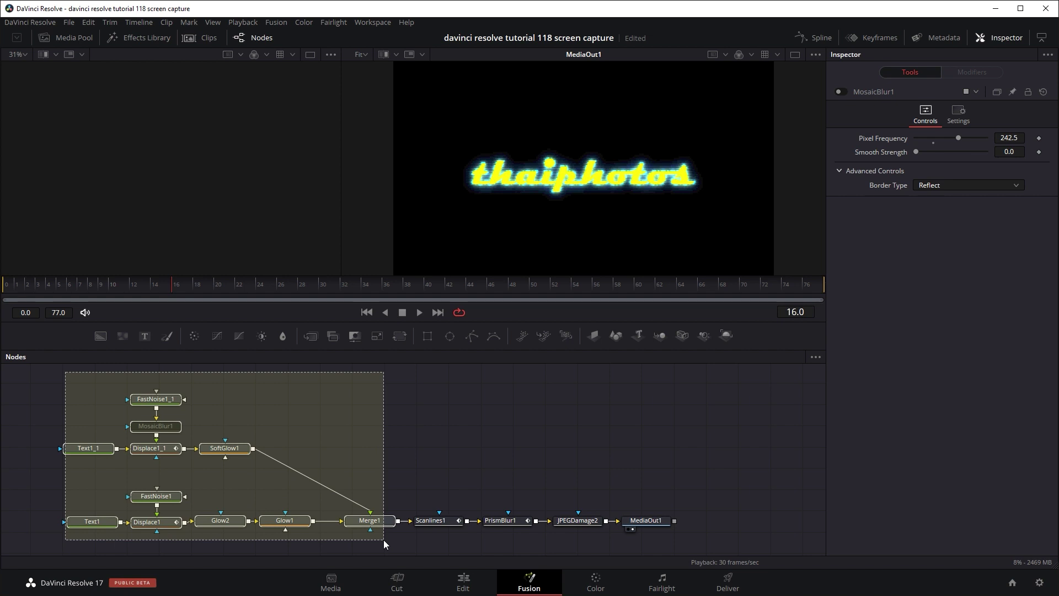
drag(383, 540, 385, 541)
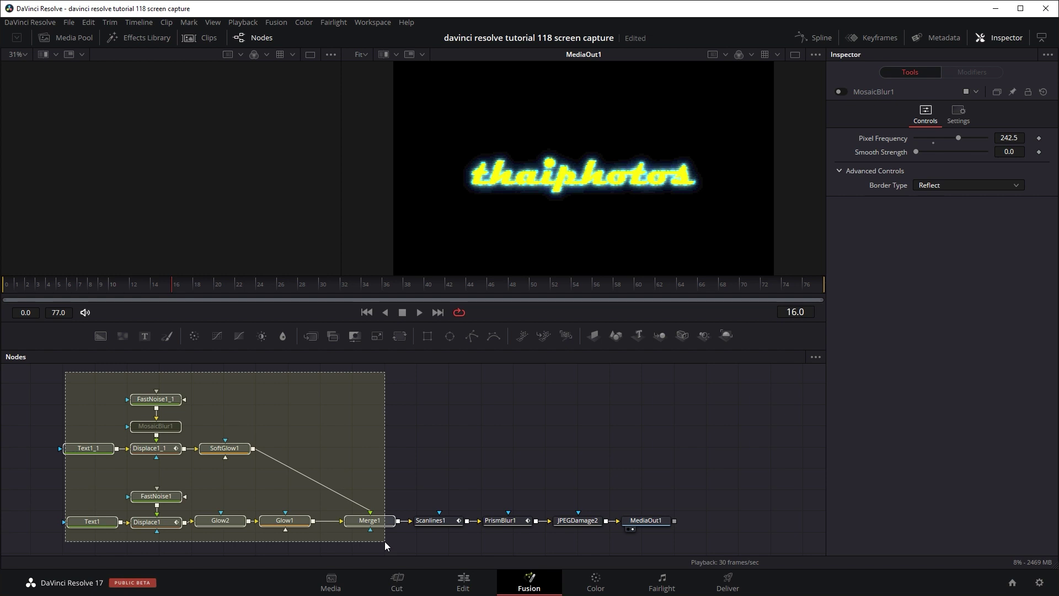
drag(385, 541, 320, 387)
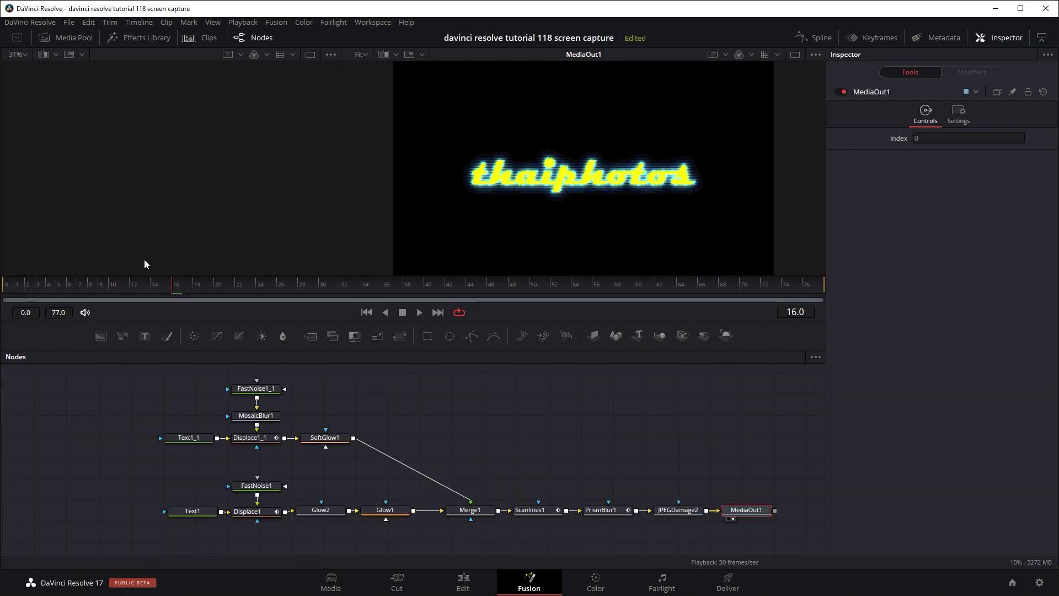
Step: Scrub to frame 2 and zoom the output viewer to 101% to inspect the glitch
drag(117, 284, 30, 282)
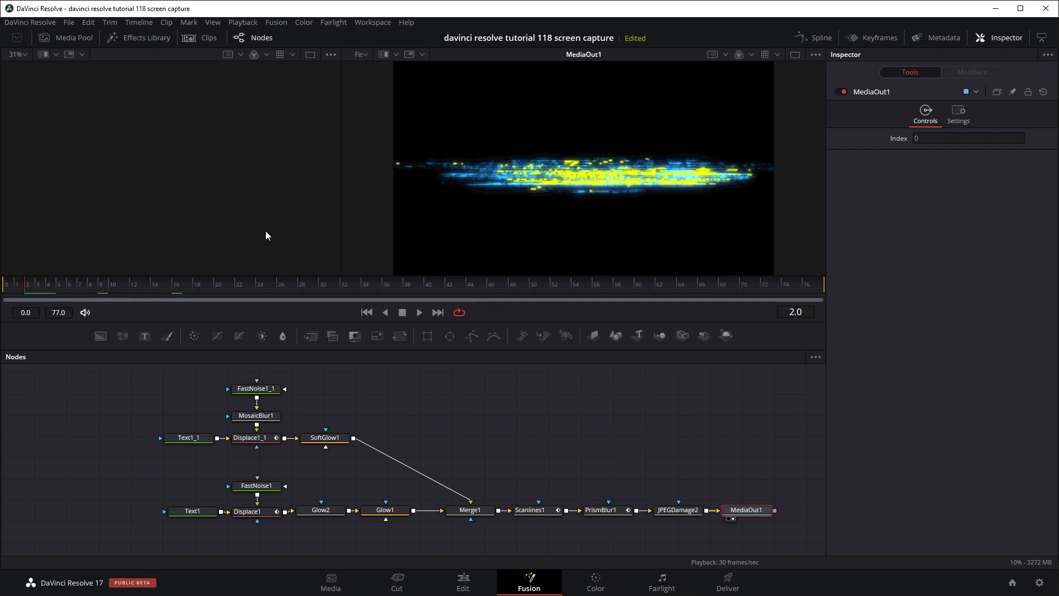
scroll(584, 182, up, 3)
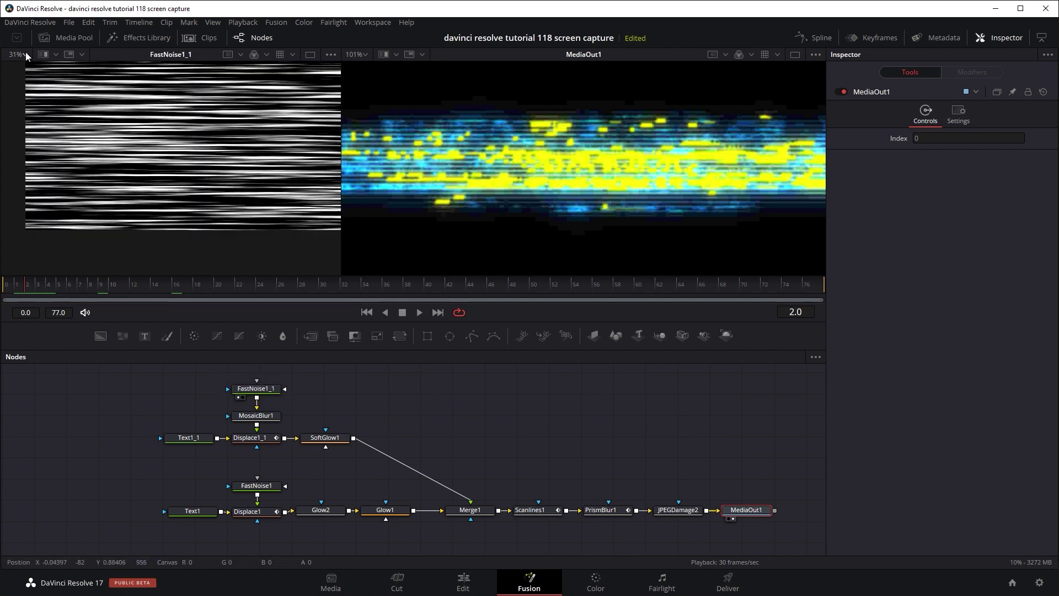
Step: Change the noise viewer's zoom from 31% to Fit
click(24, 54)
click(25, 69)
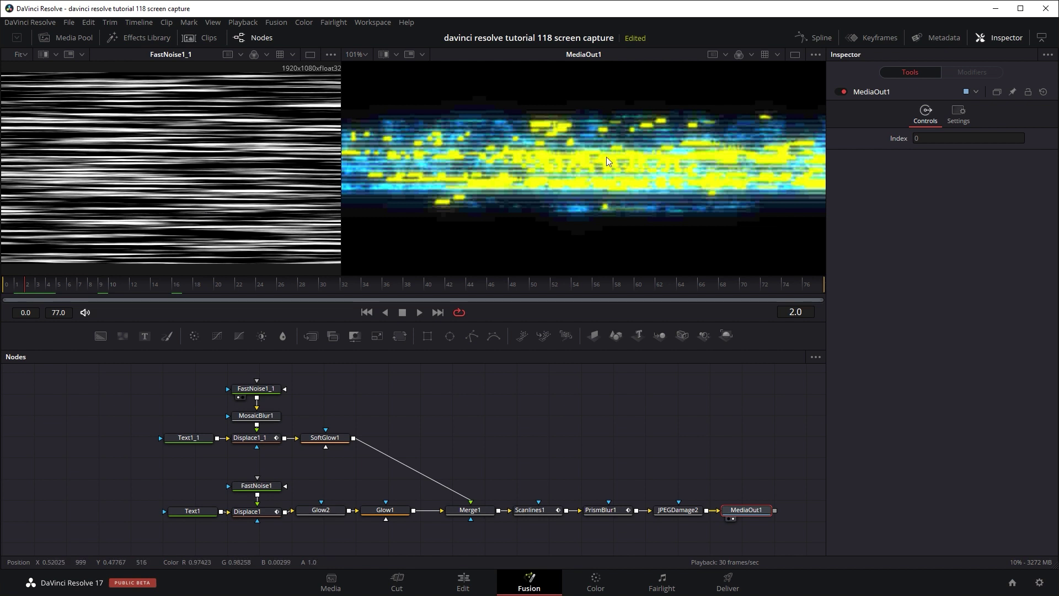
Step: Toggle MosaicBlur1 to compare it, then wire FastNoise1_1's output into it
click(245, 416)
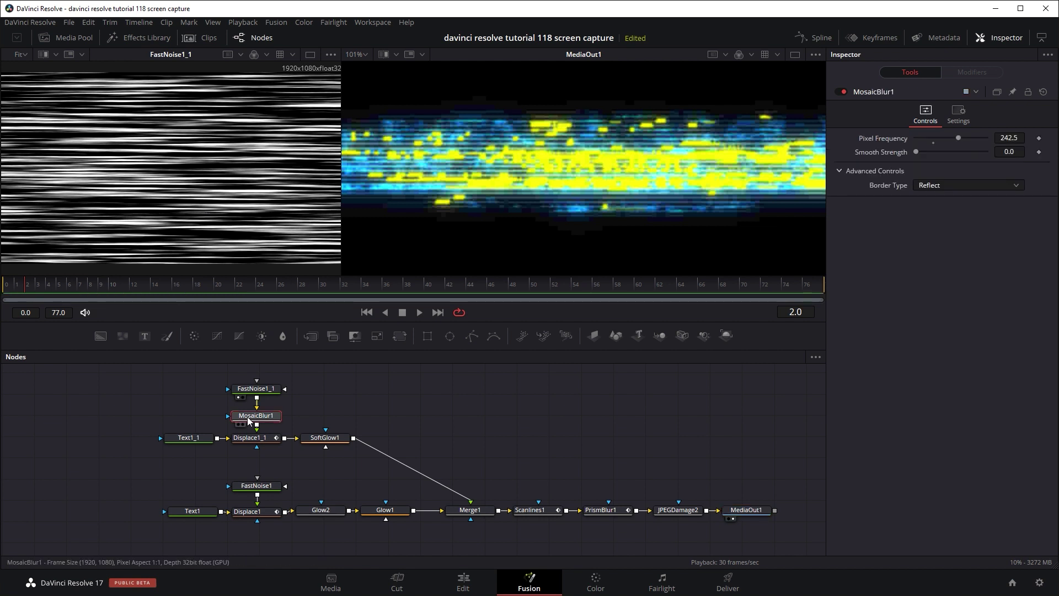
key(ctrl+p)
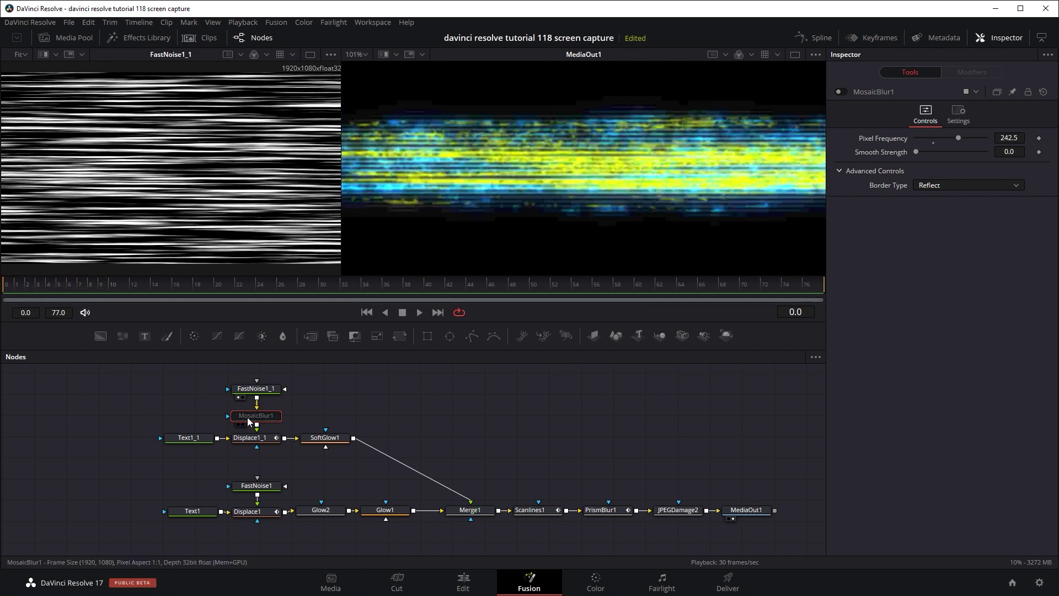
drag(257, 398, 259, 422)
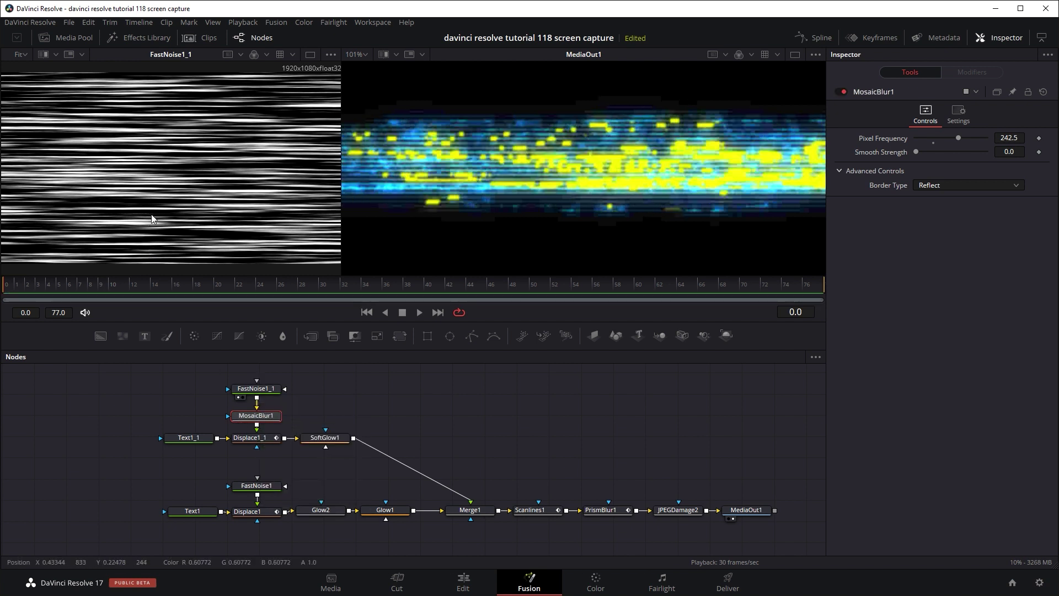
Step: Show MosaicBlur1's blocky noise stripes in the left viewer and zoom to inspect them
scroll(160, 206, up, 3)
scroll(182, 215, up, 3)
drag(251, 415, 196, 155)
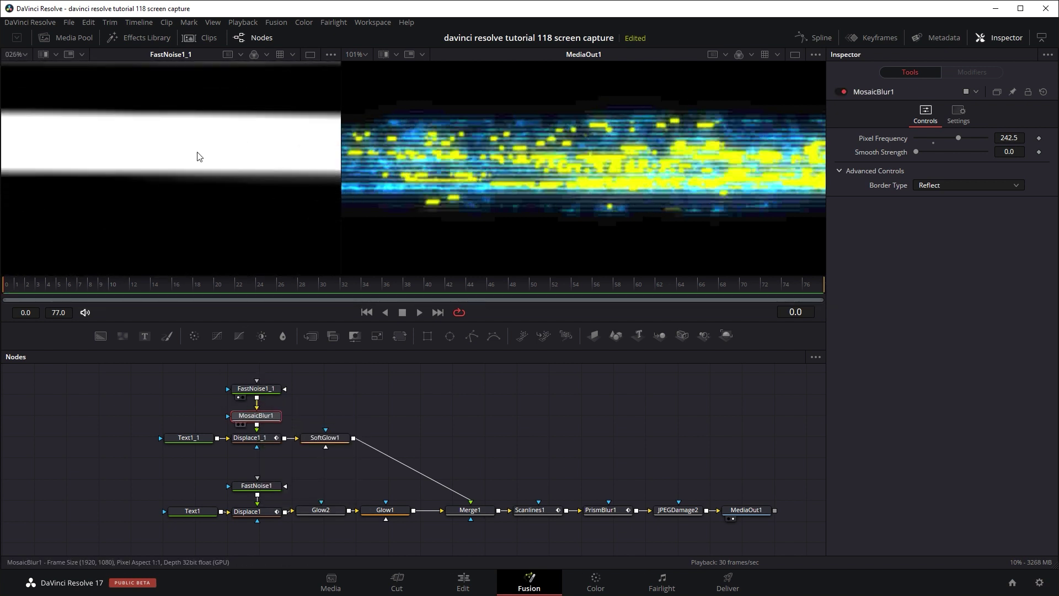
scroll(168, 156, up, 3)
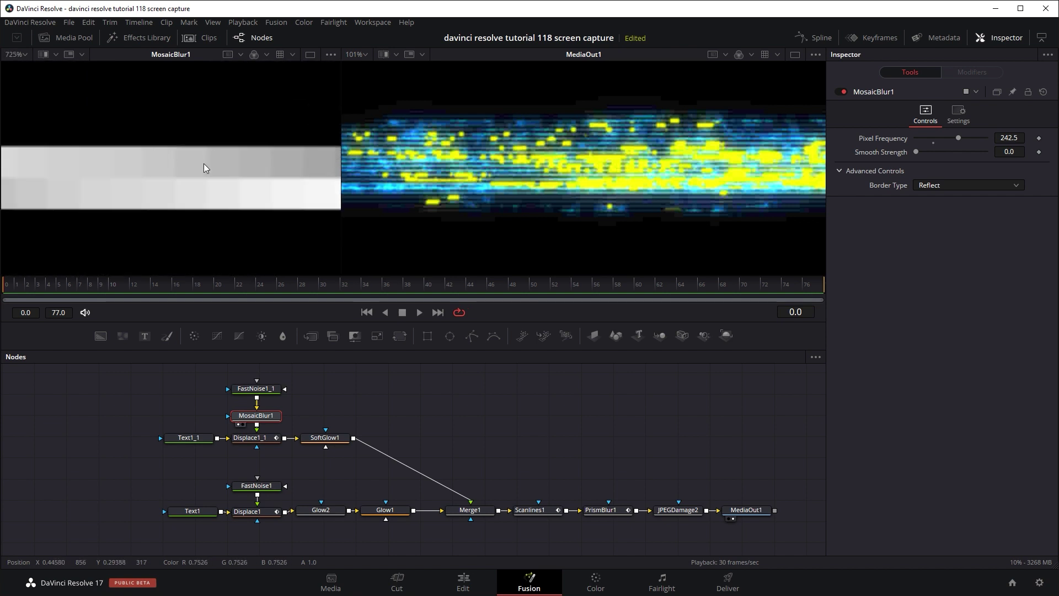
scroll(161, 164, down, 2)
scroll(161, 165, down, 1)
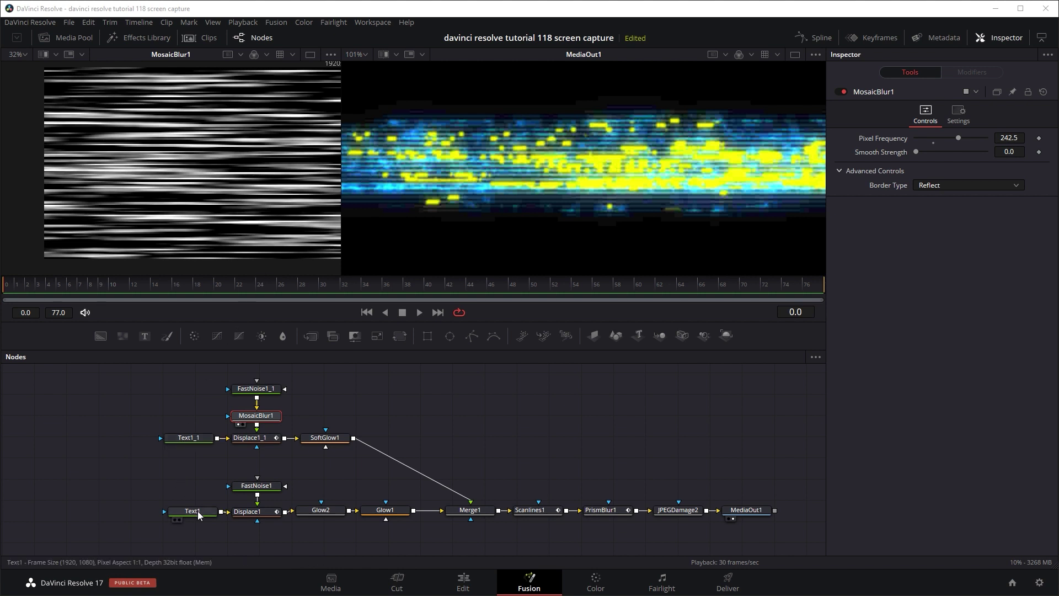
Step: View the Text1 layer alone at frame 24 with its settings shown
drag(191, 510, 170, 213)
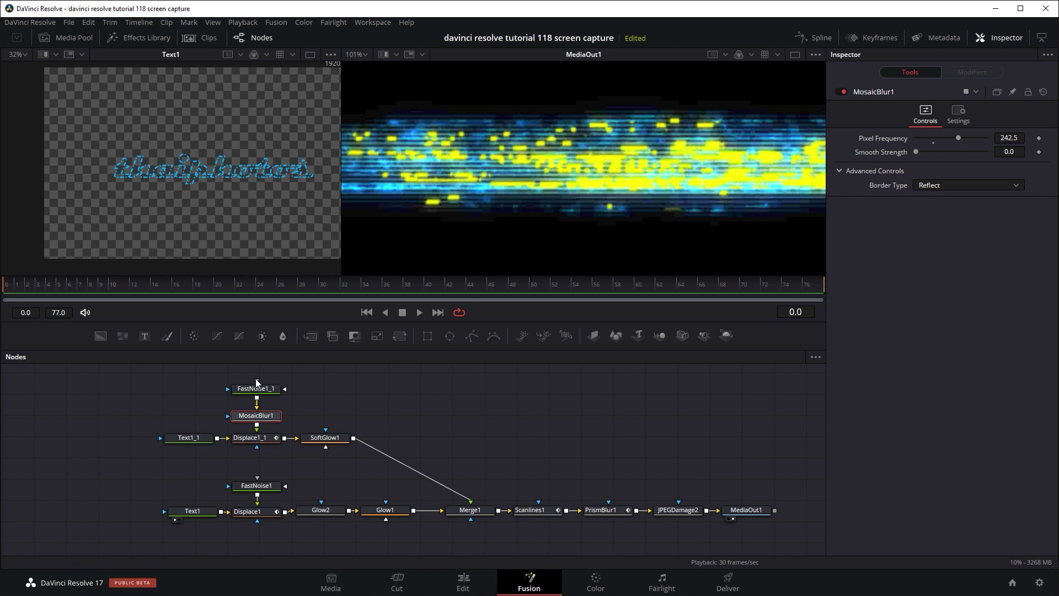
click(257, 286)
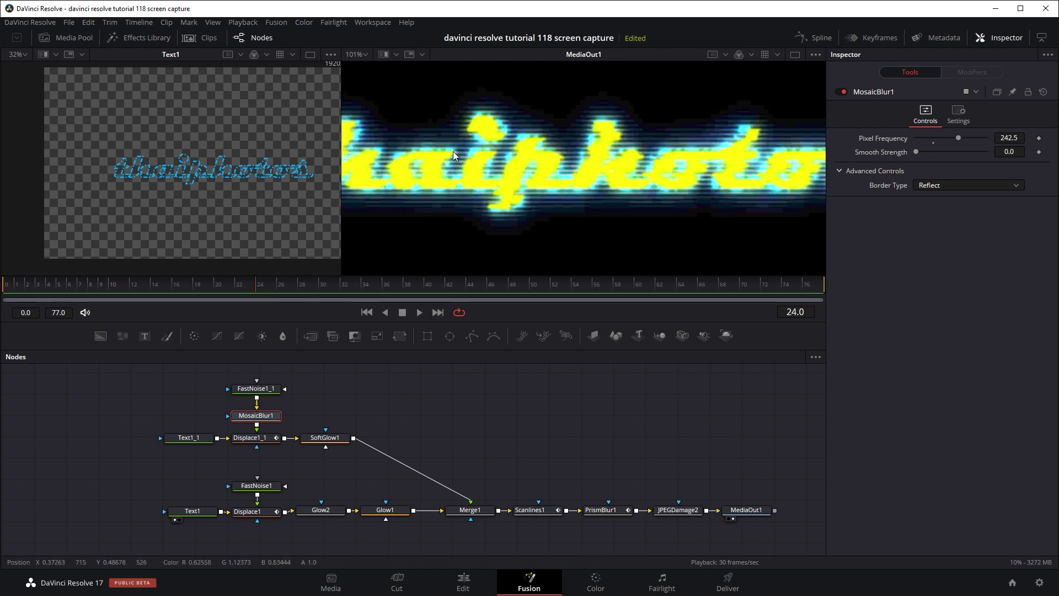
click(202, 511)
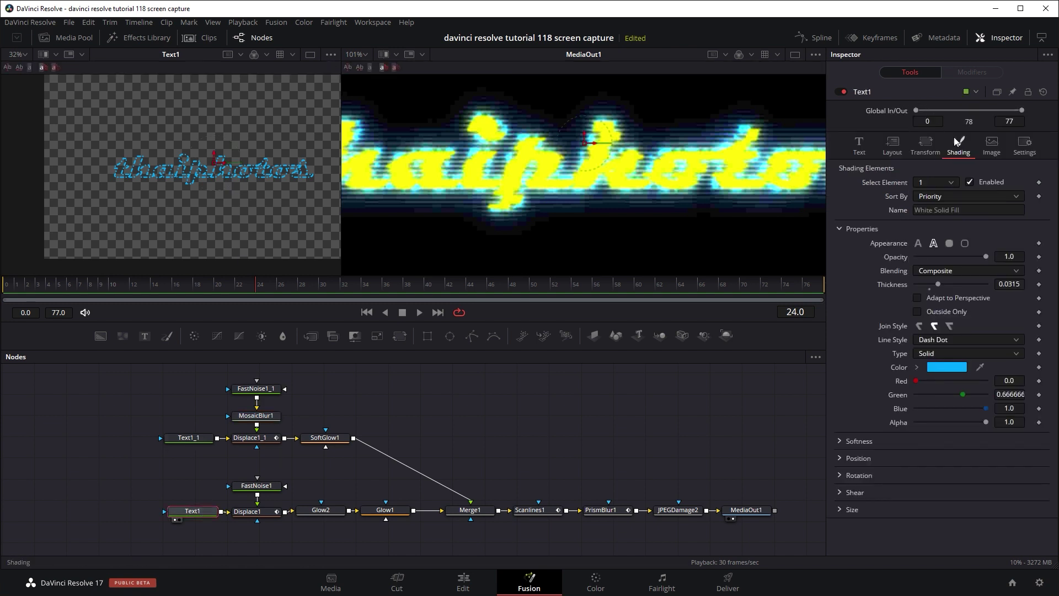
Step: Try Solid and Dash outline line styles, then return to Dash Dot
click(934, 339)
click(938, 352)
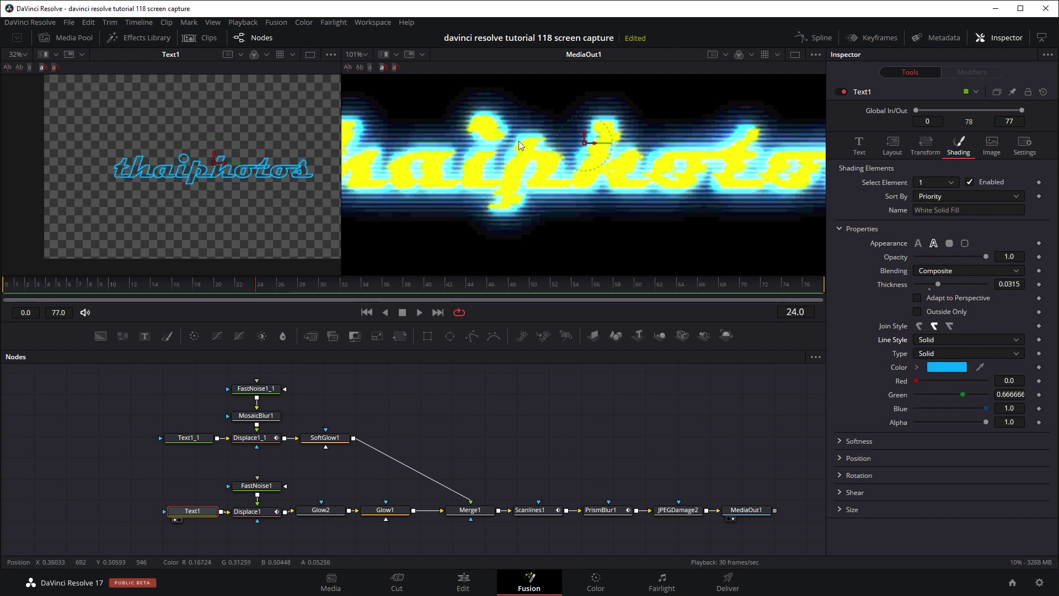
click(974, 338)
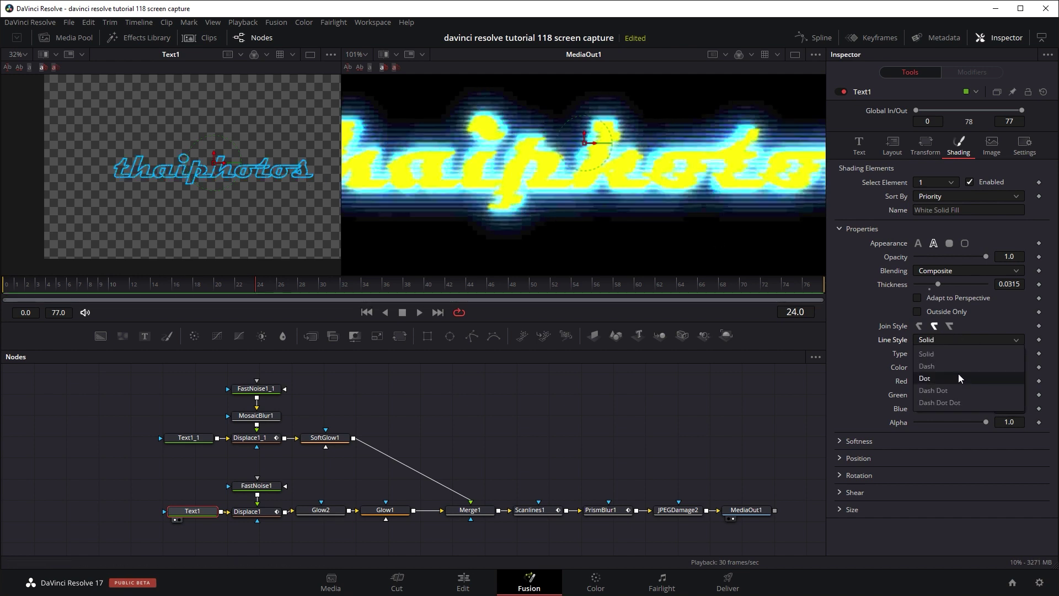
click(951, 365)
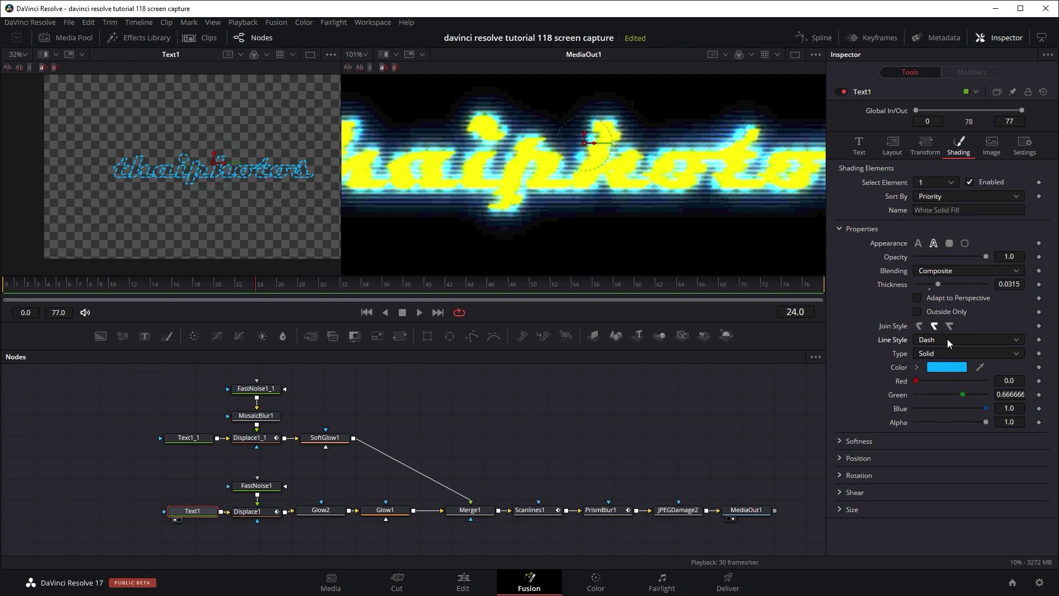
click(949, 345)
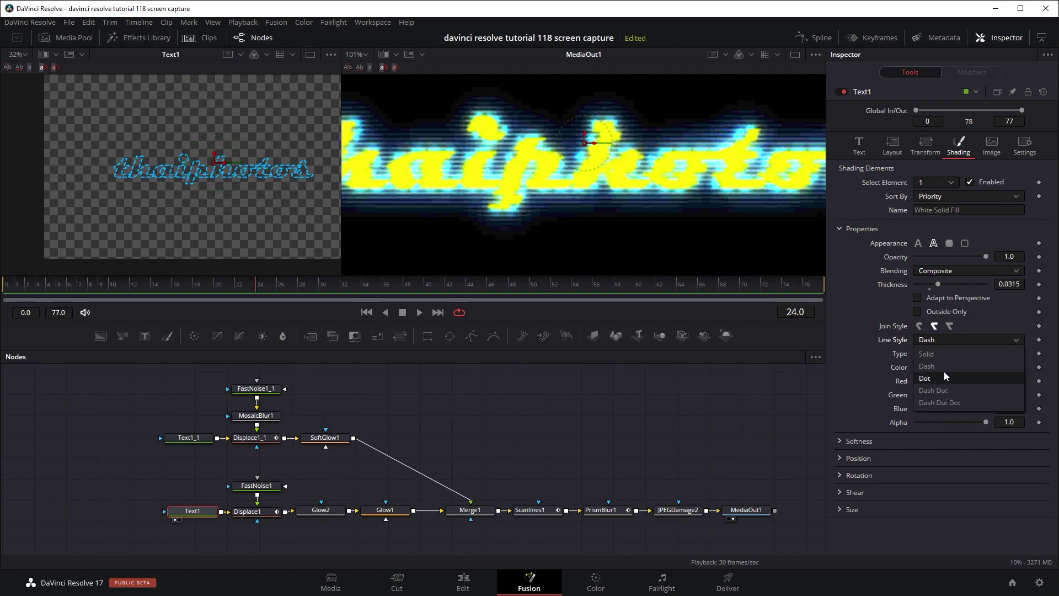
click(943, 371)
click(942, 340)
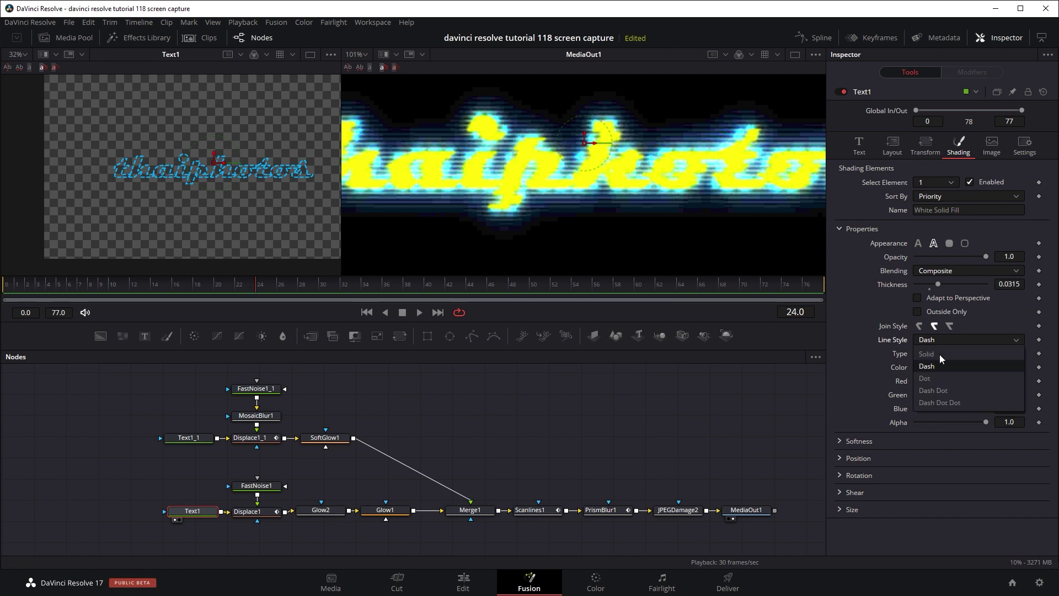
click(944, 391)
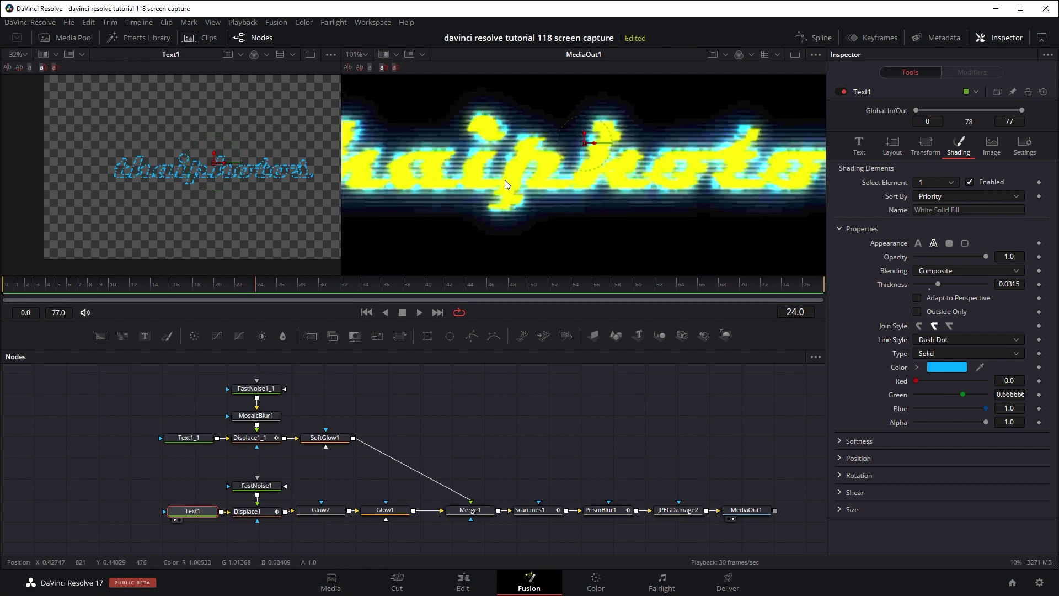
Step: Fit the output in the viewer and play the animation for review
key(ctrl+f)
click(140, 284)
key(space)
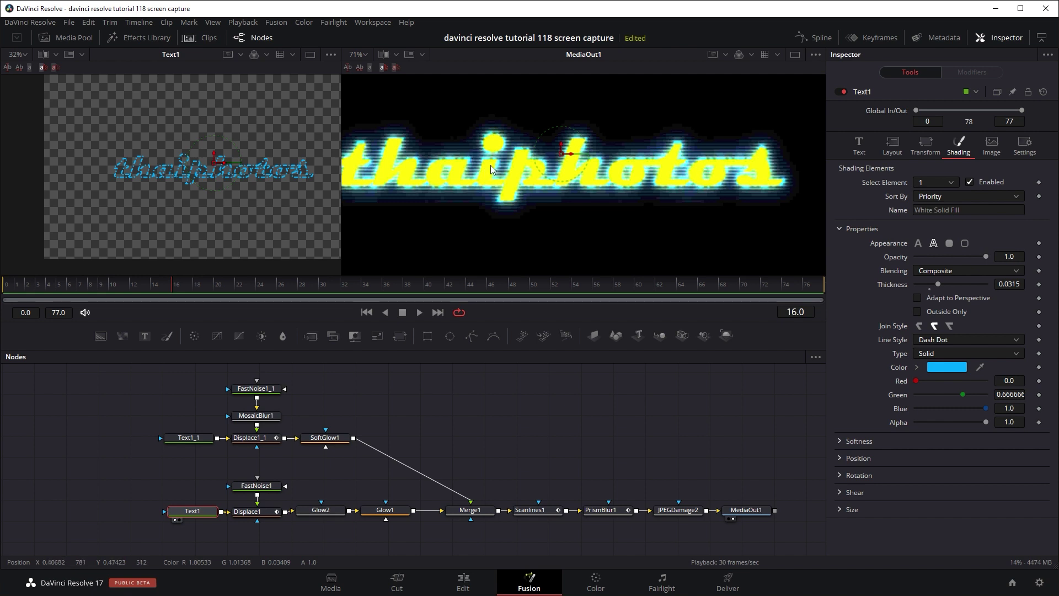
Step: Bypass the Scanlines1, PrismBlur1 and JPEGDamage2 nodes
scroll(491, 164, up, 2)
mouse_move(530, 509)
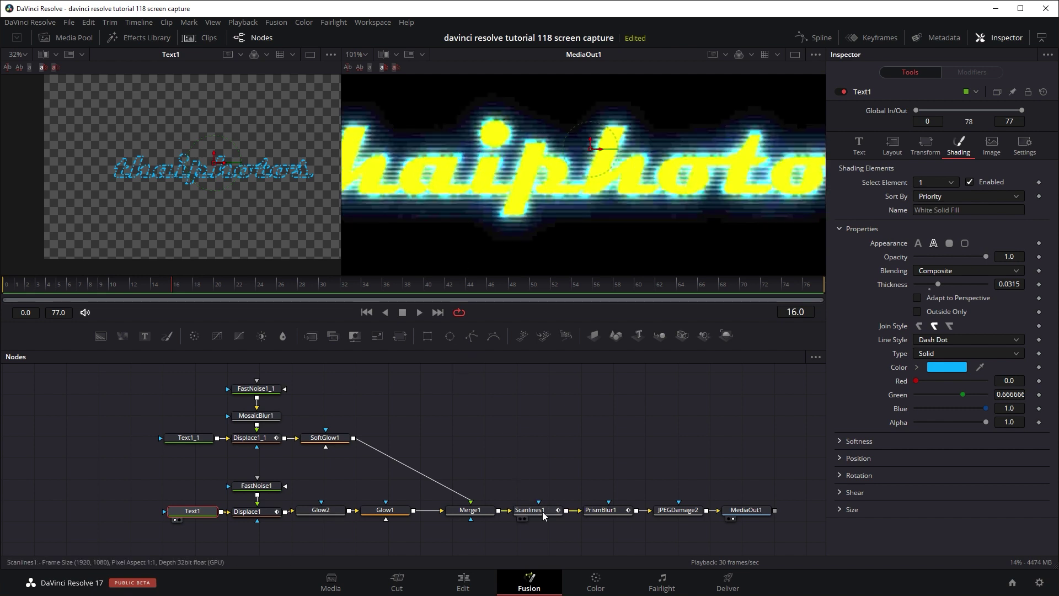
click(543, 515)
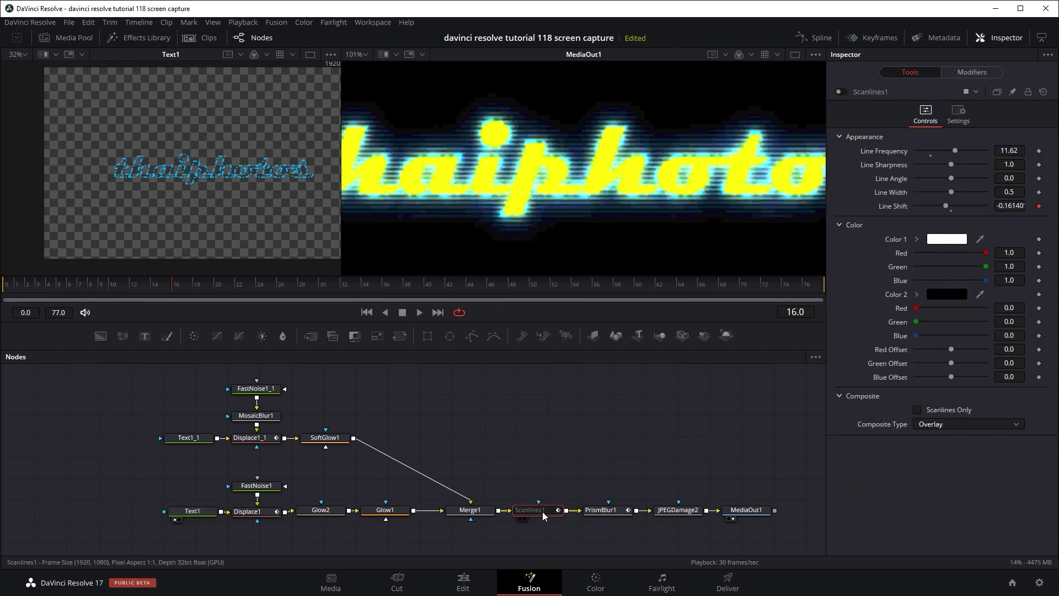
key(ctrl+p)
click(597, 514)
key(ctrl+p)
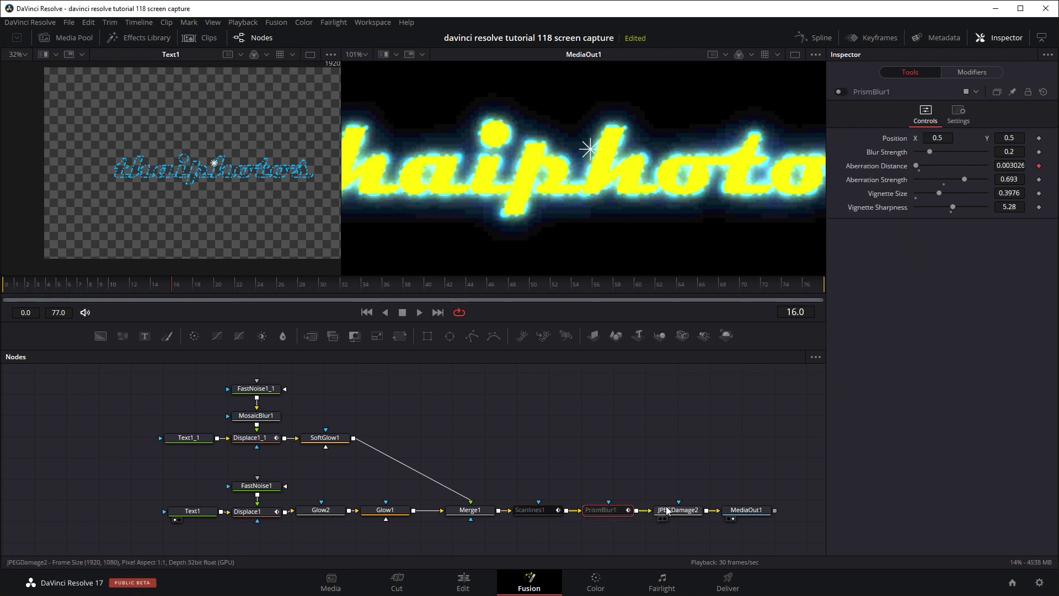
click(676, 510)
key(ctrl+p)
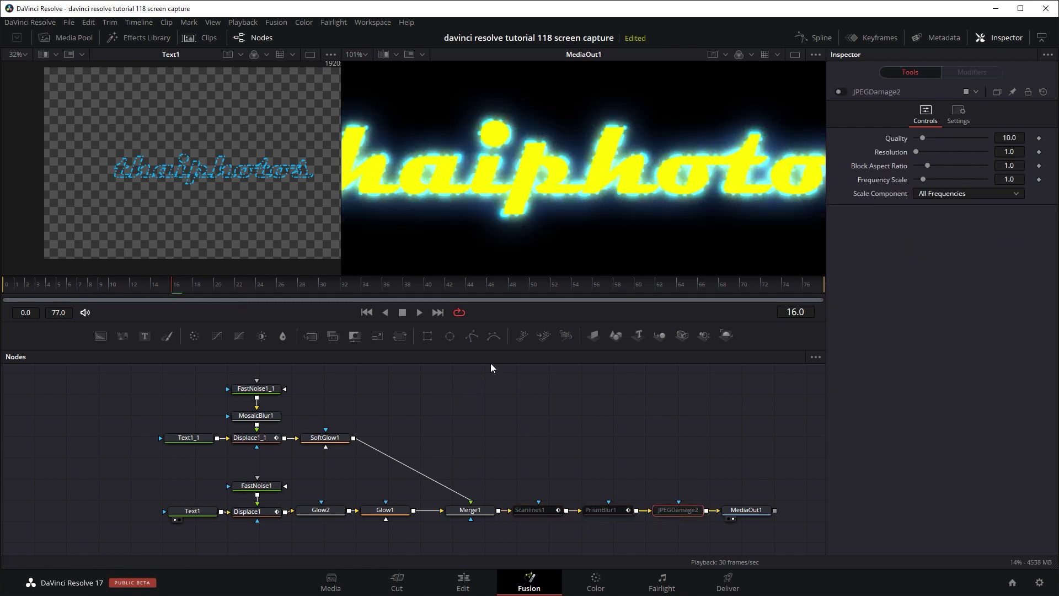
Step: Clear the selection, move to frame 24, and select Scanlines1 again
drag(477, 374, 164, 545)
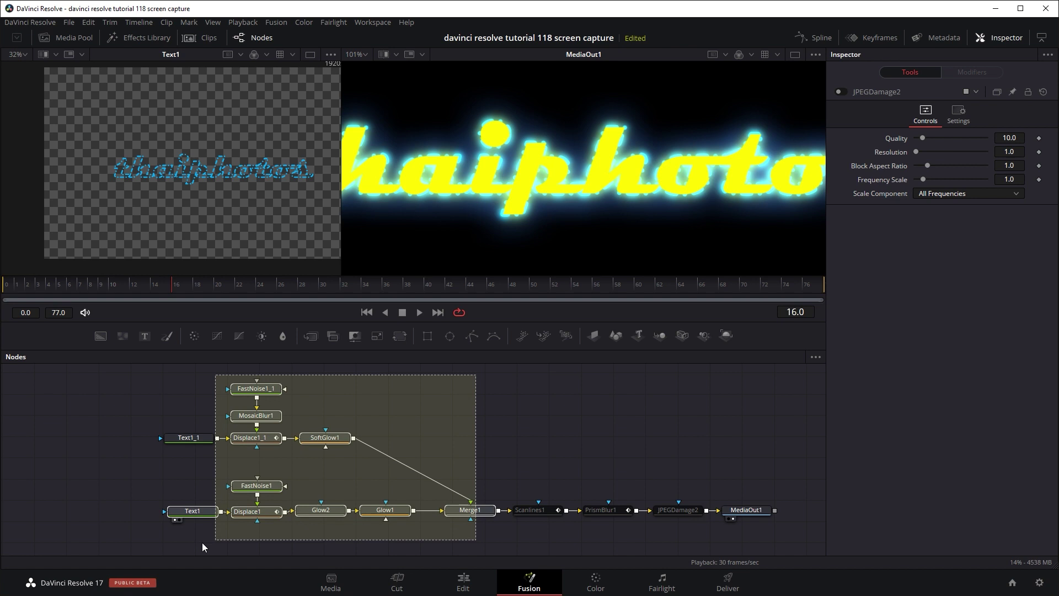
mouse_move(530, 509)
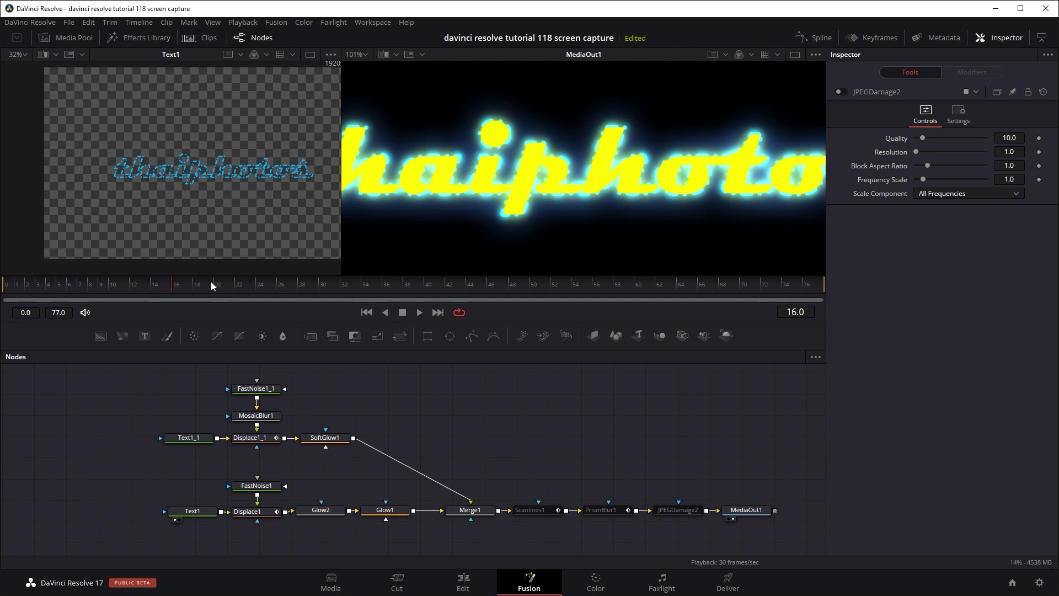
drag(210, 282, 255, 301)
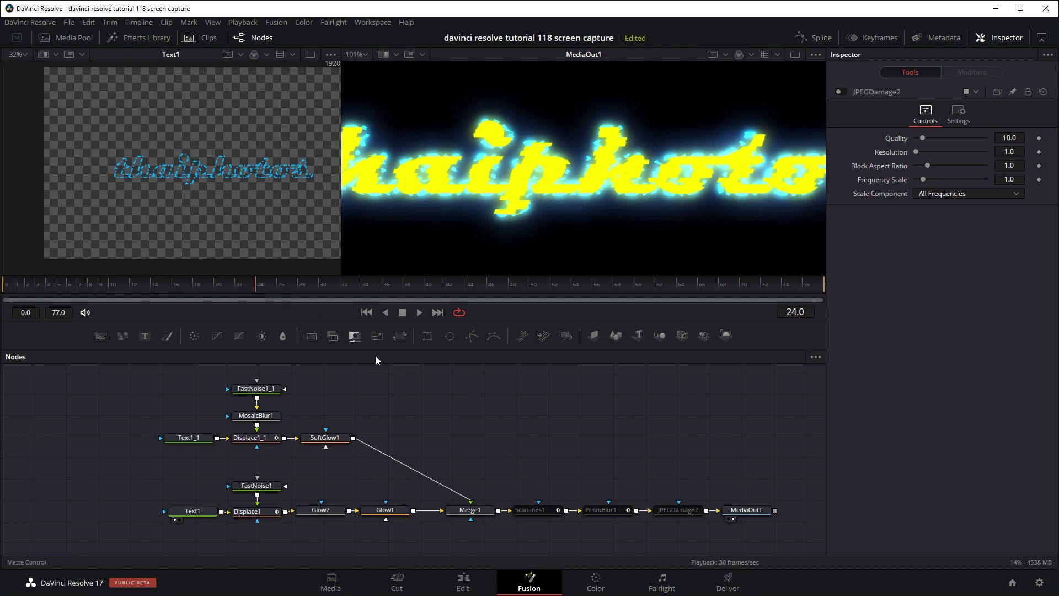
click(524, 509)
Step: Re-enable Scanlines1 and lower its Line Frequency to 11.62 for wider-spaced lines
key(ctrl+p)
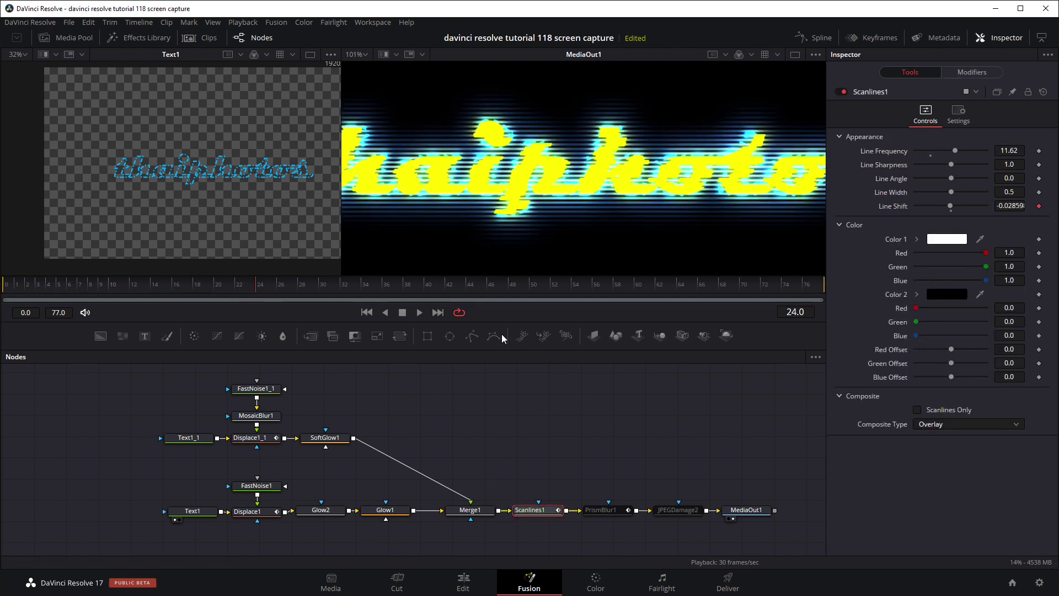
scroll(445, 200, down, 2)
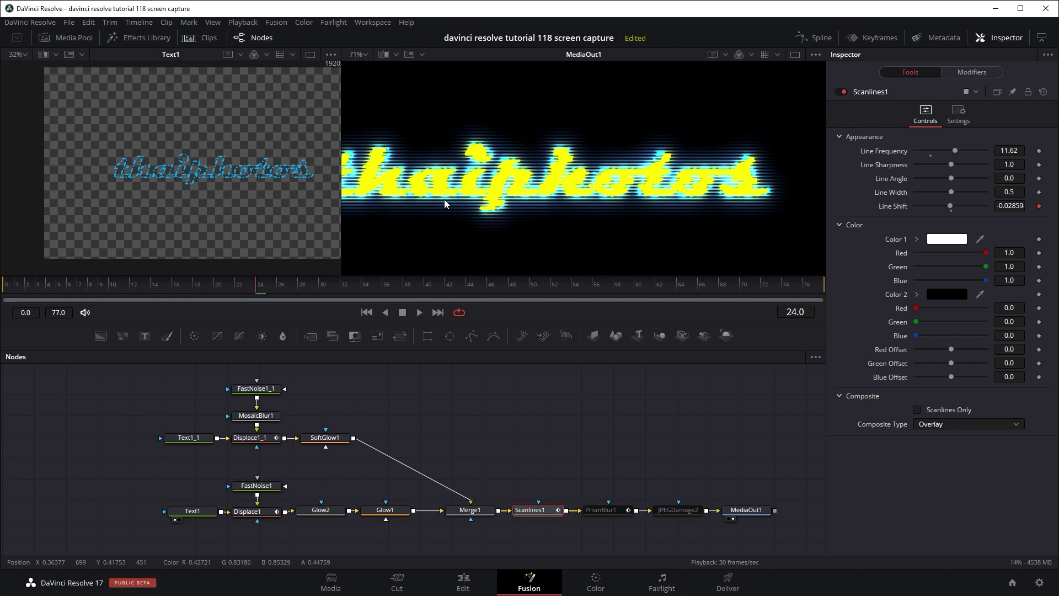
scroll(444, 200, down, 1)
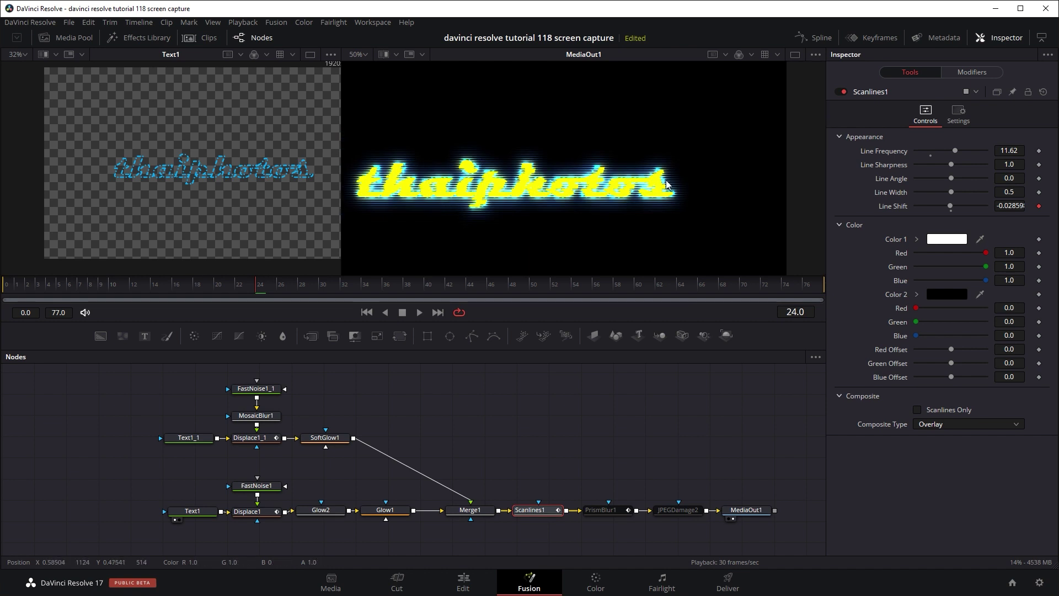
scroll(571, 196, up, 2)
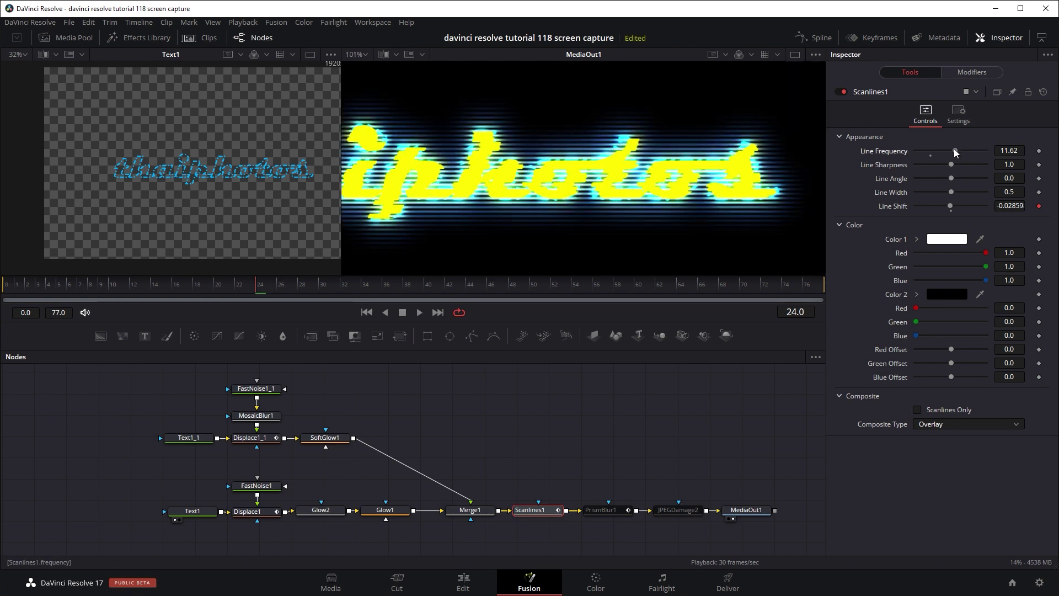
mouse_move(954, 150)
mouse_down()
mouse_move(942, 151)
mouse_move(970, 151)
mouse_move(954, 151)
mouse_move(950, 180)
mouse_up()
Step: Drive Scanlines1's Line Shift with a Shake modifier ranging from -0.3 to 0.3
click(1038, 207)
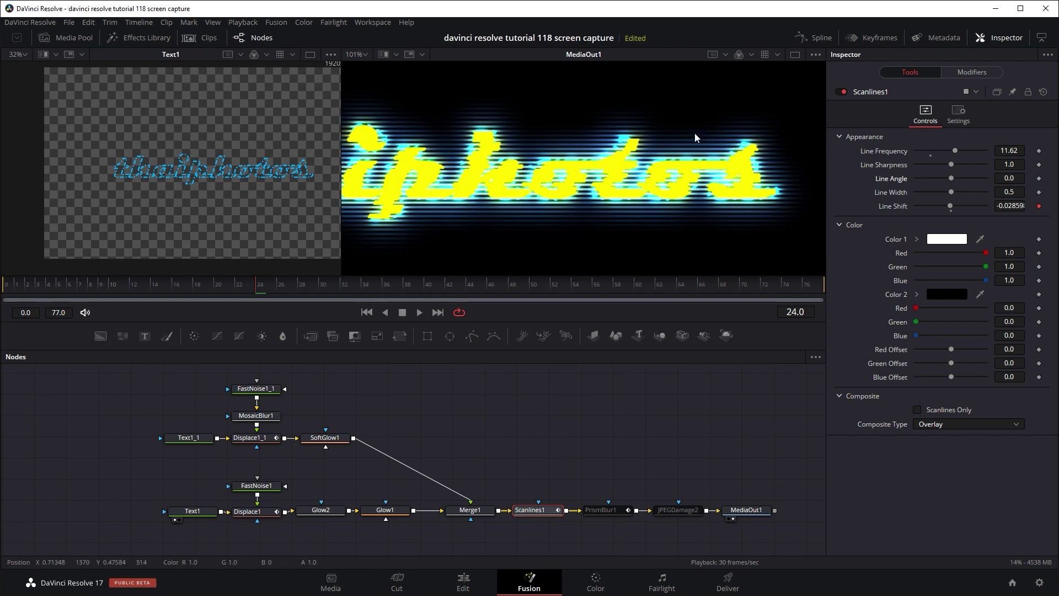
right_click(1039, 207)
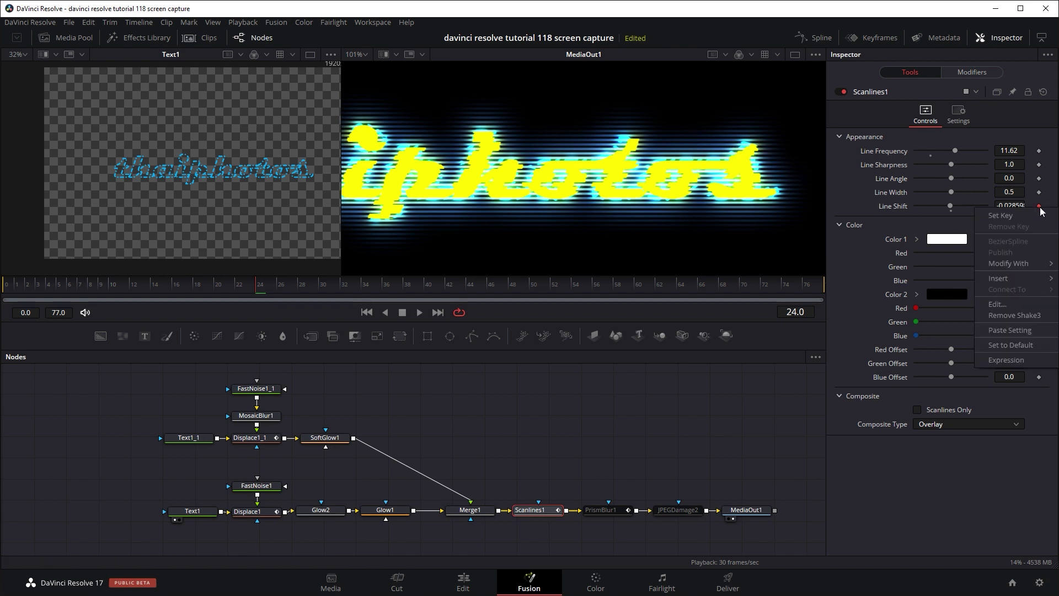
mouse_move(1010, 264)
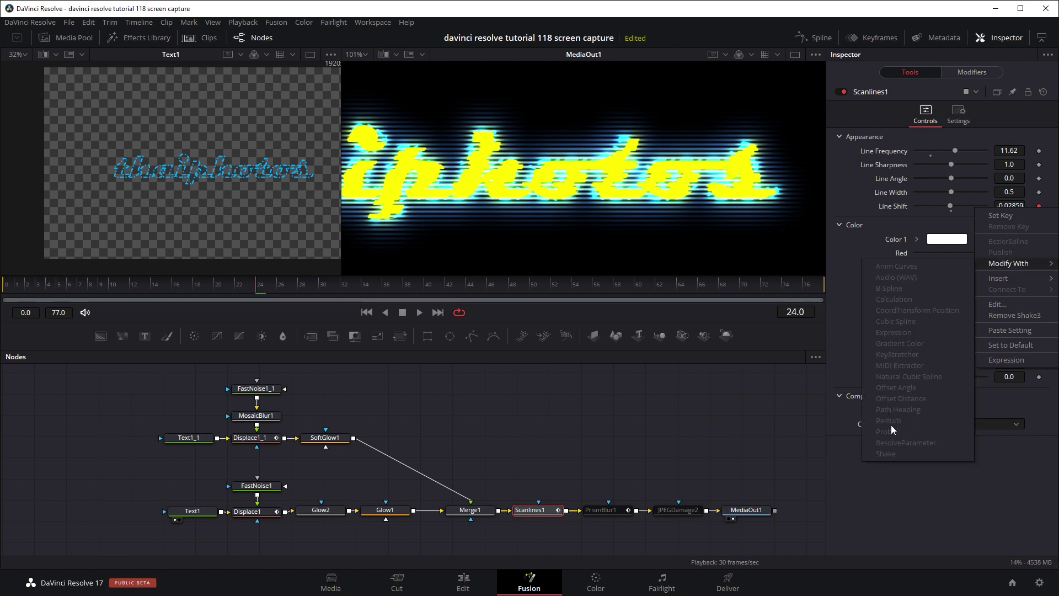
click(988, 73)
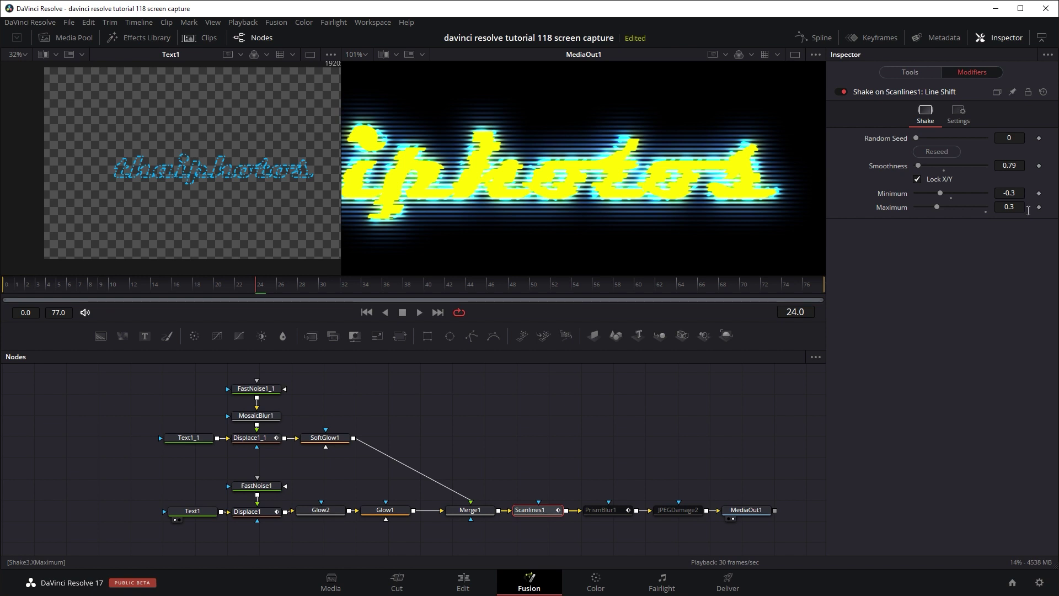
click(915, 75)
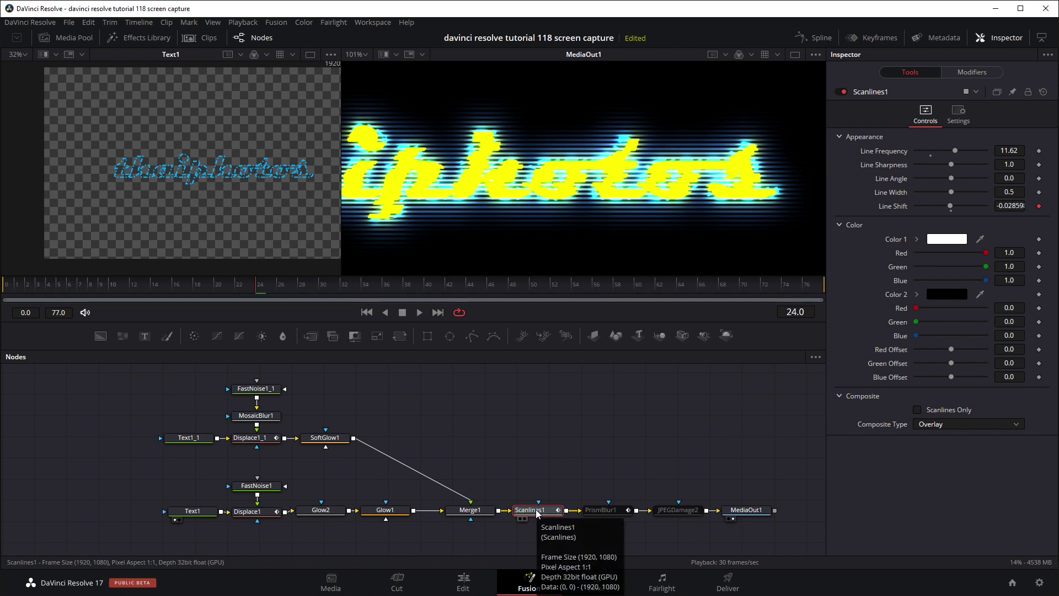
Step: Turn on PrismBlur1, toggling it off and on to compare the colour fringing
click(606, 512)
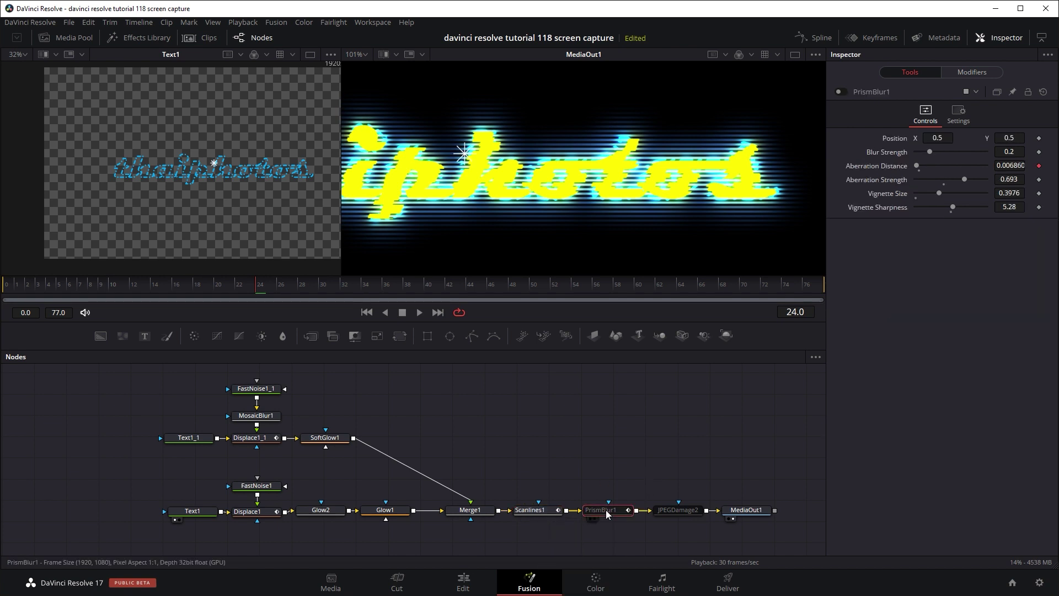
click(840, 92)
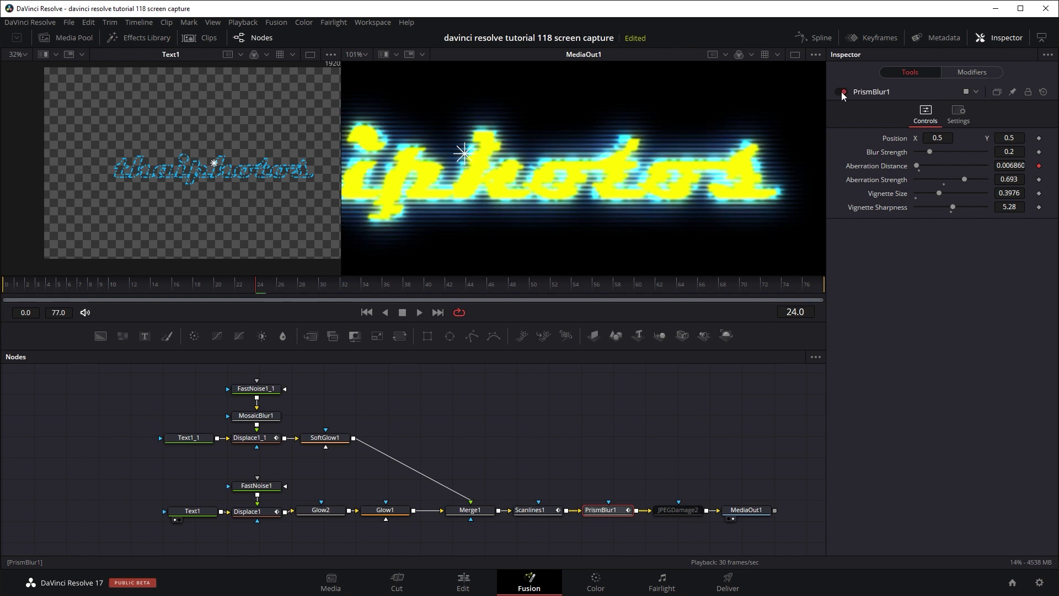
click(842, 92)
key(ctrl+p)
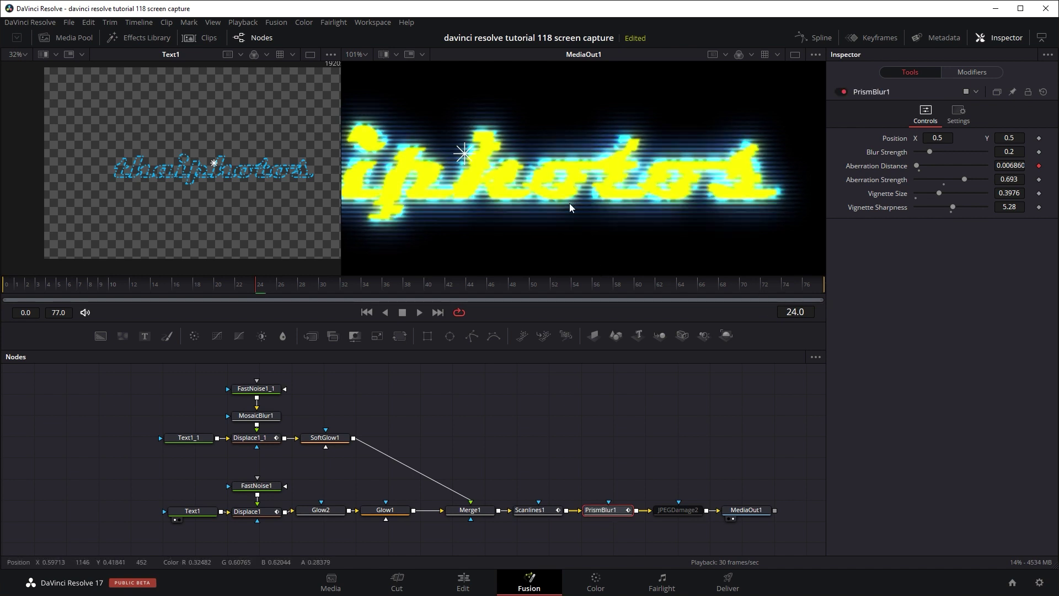
key(ctrl+p)
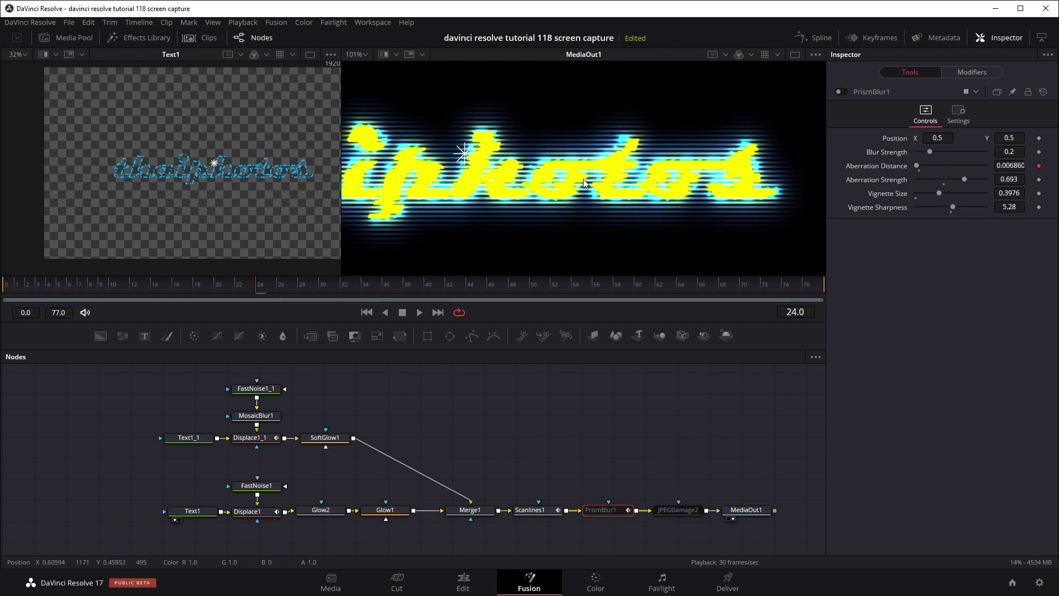
key(ctrl+p)
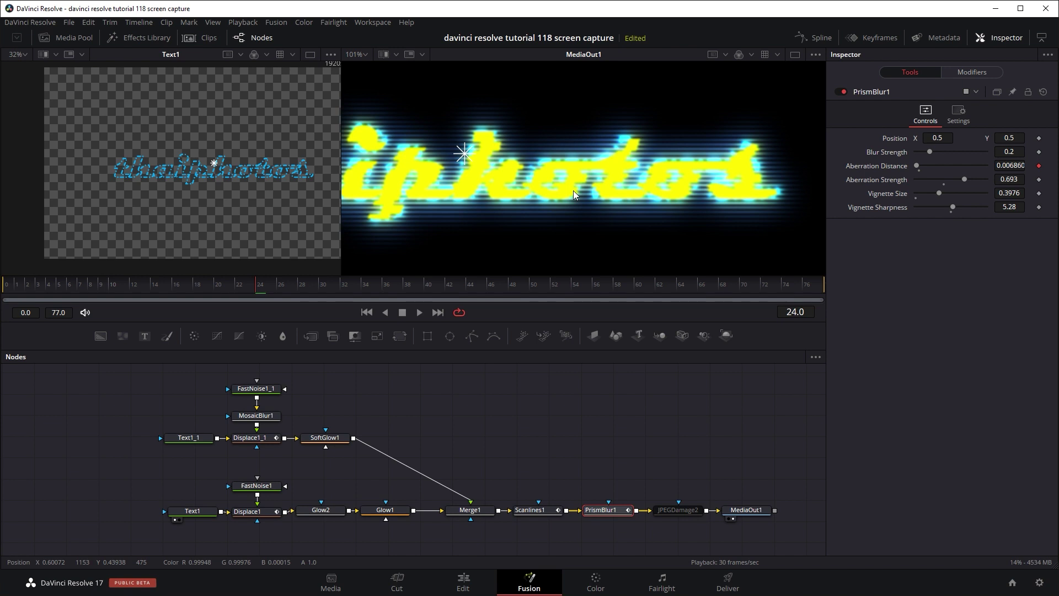
Step: Compare once more without prism blur, restore it, and play the animation
scroll(577, 185, down, 3)
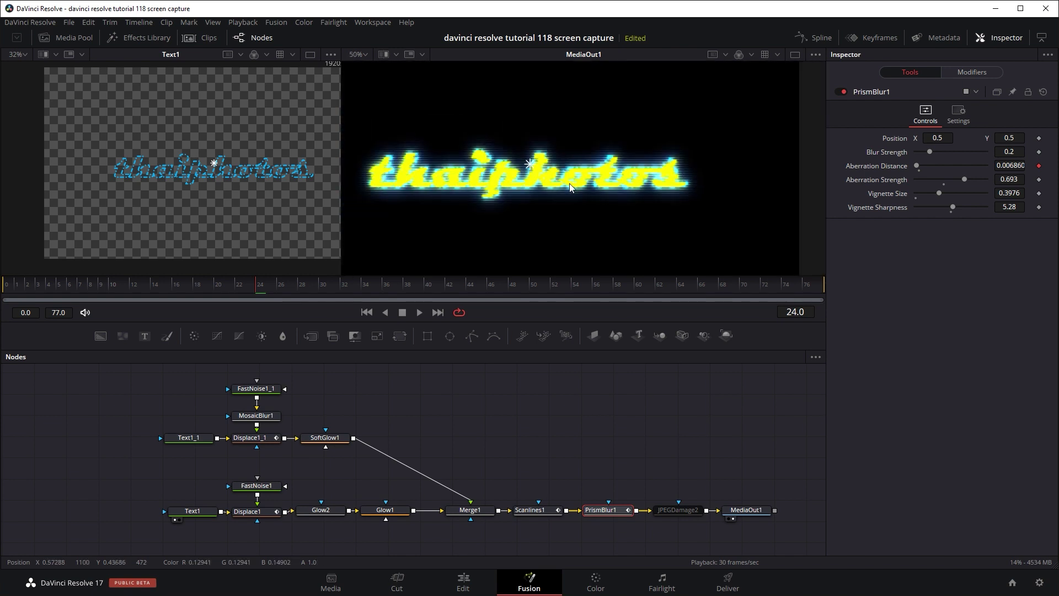
key(ctrl+p)
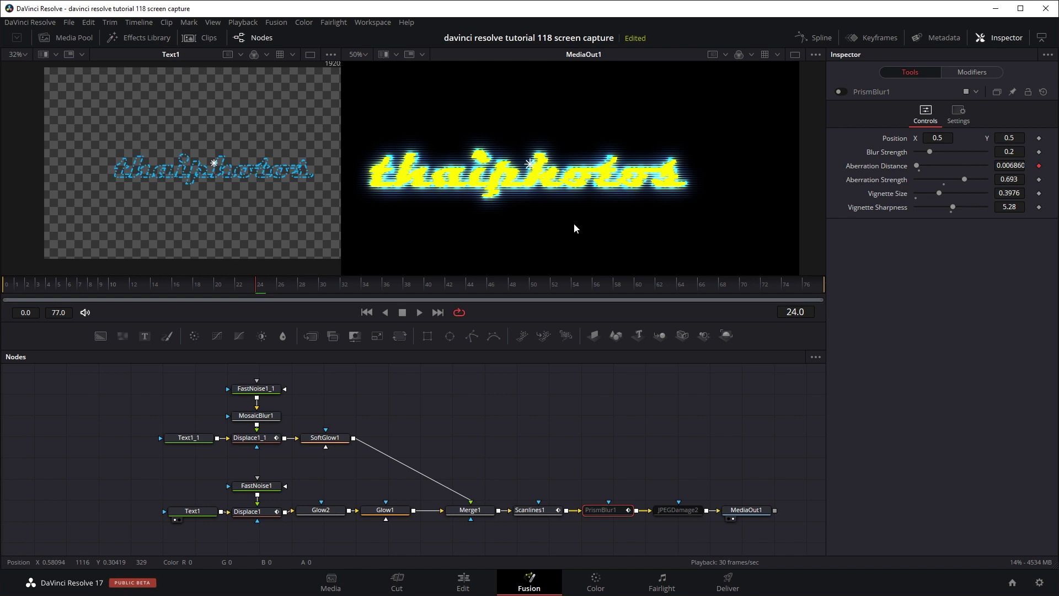
key(ctrl+p)
scroll(573, 223, down, 2)
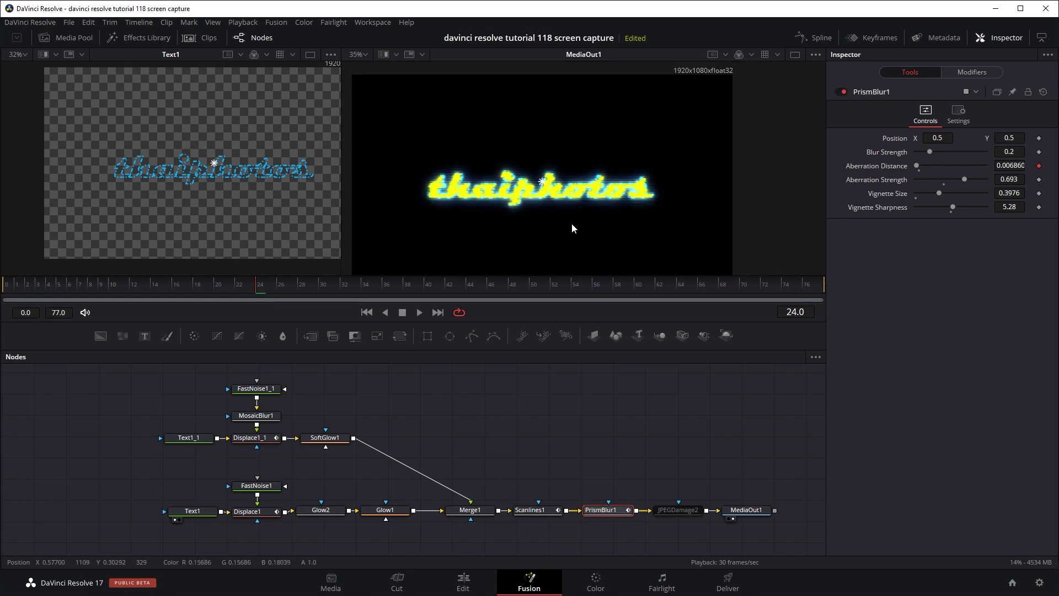
key(space)
key(space)
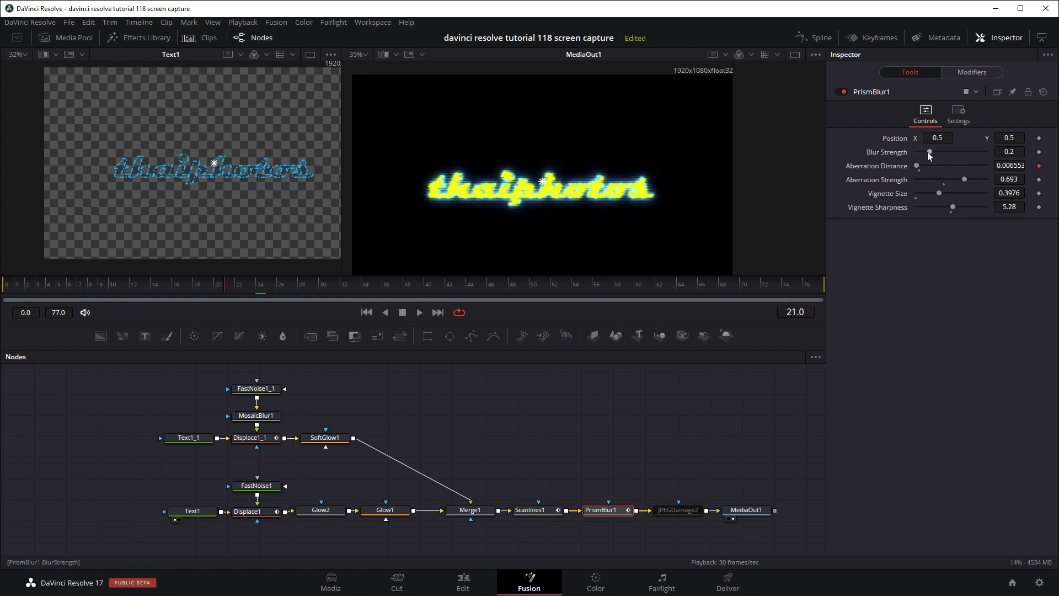
scroll(583, 188, up, 5)
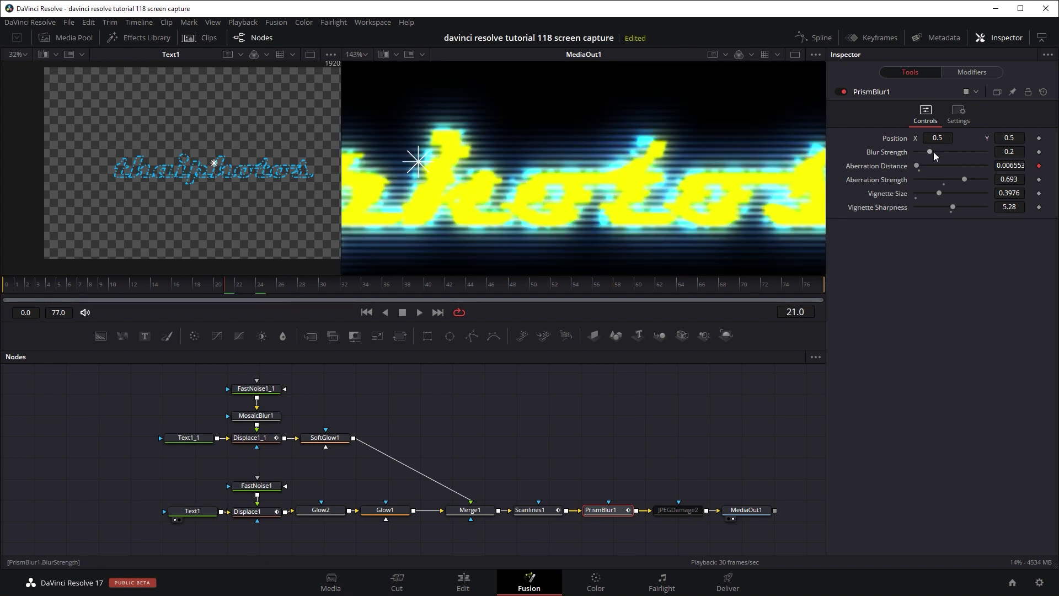
mouse_move(933, 151)
mouse_down()
mouse_move(955, 151)
mouse_move(912, 155)
mouse_up()
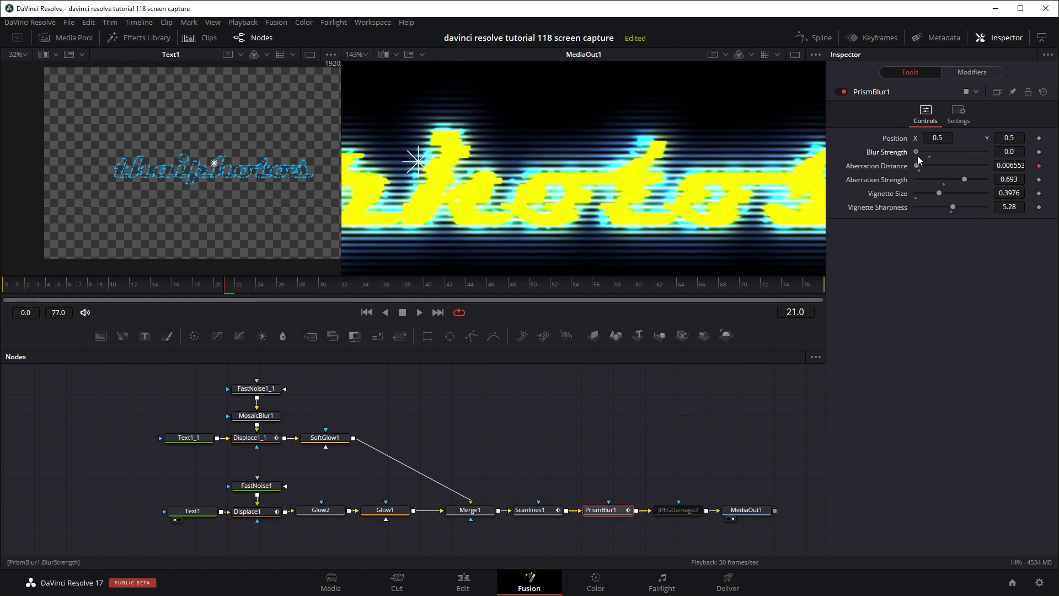
key(ctrl+z)
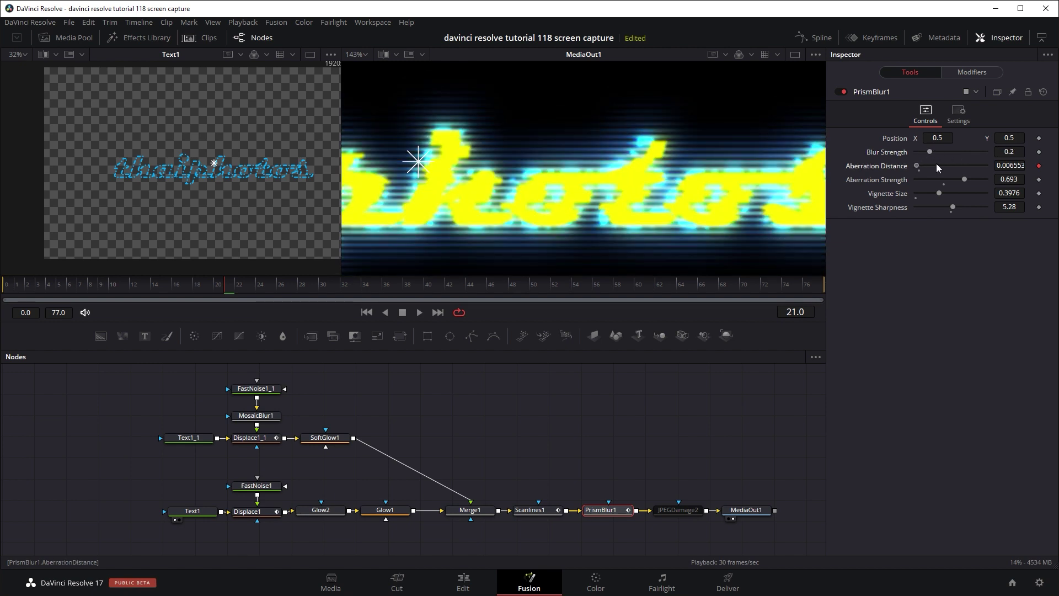
scroll(666, 176, down, 3)
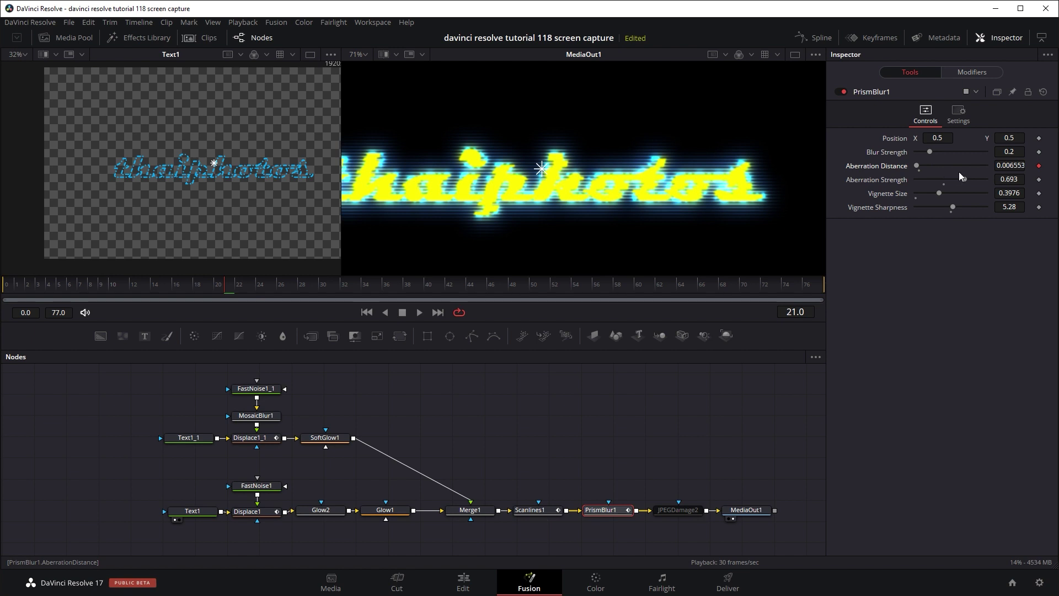
drag(964, 177, 963, 184)
key(ctrl+z)
scroll(756, 177, up, 3)
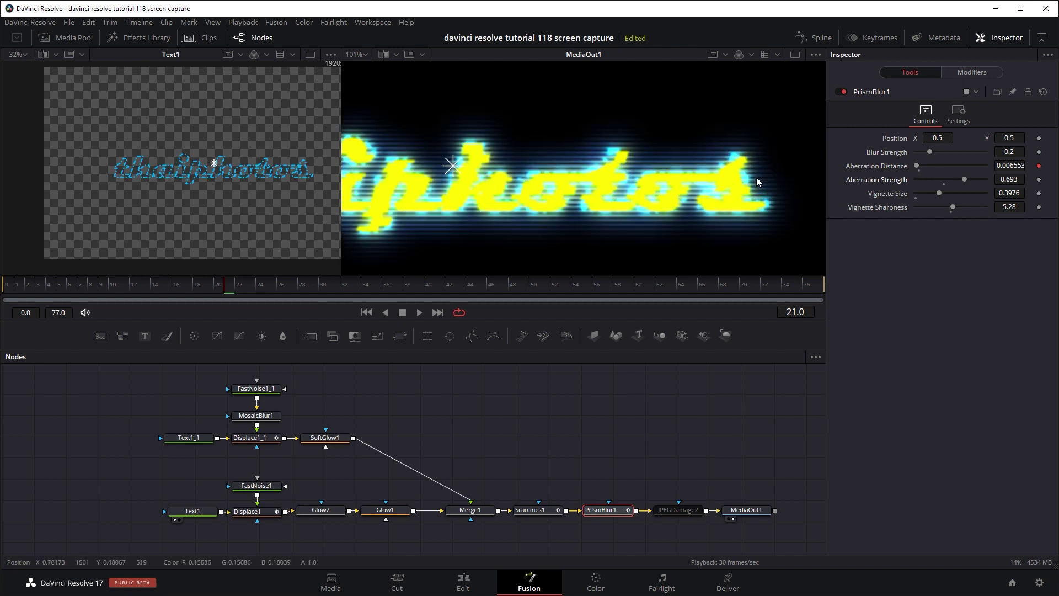
right_click(1023, 168)
mouse_move(1006, 223)
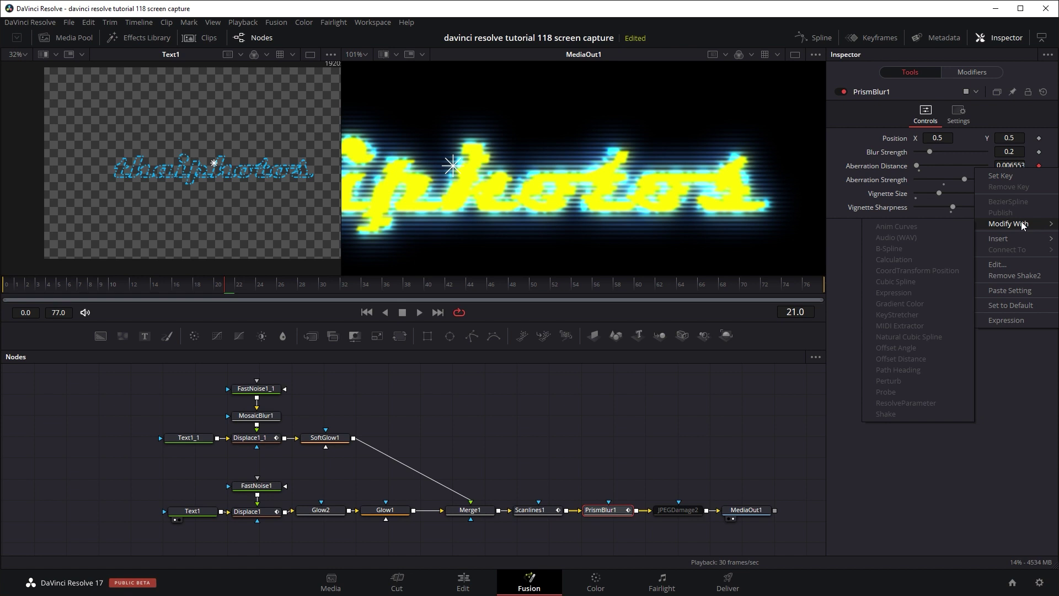
click(816, 163)
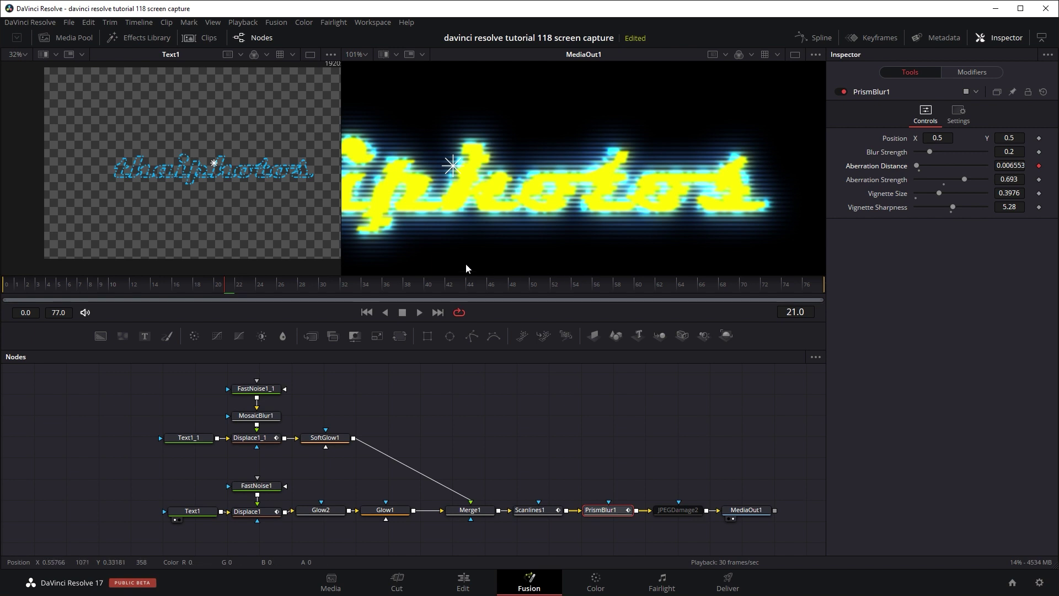
click(418, 314)
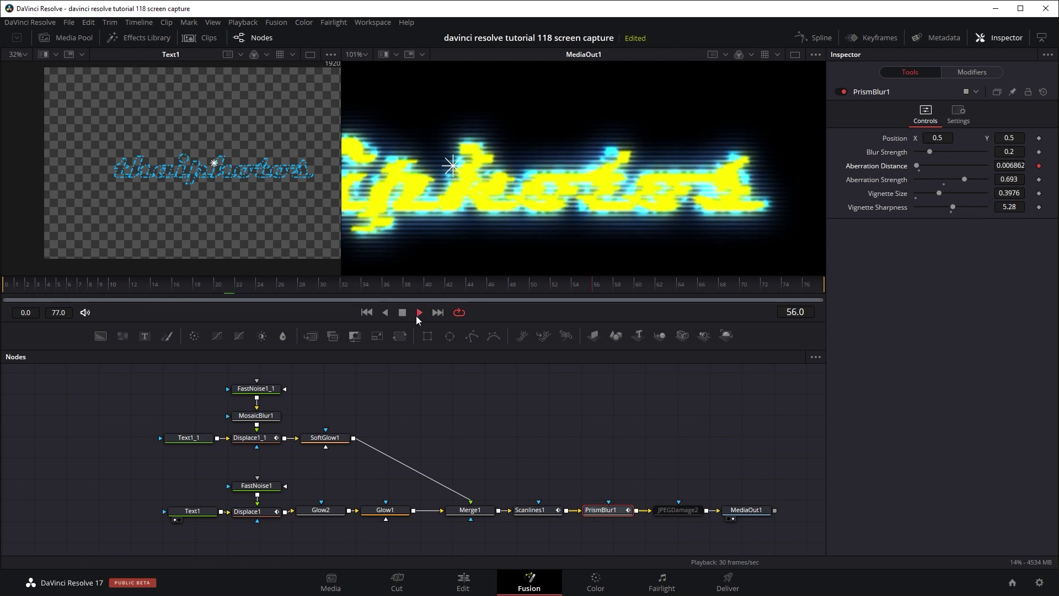
Step: Stop playback and enable JPEGDamage2, reviewing its settings at Quality 10
key(space)
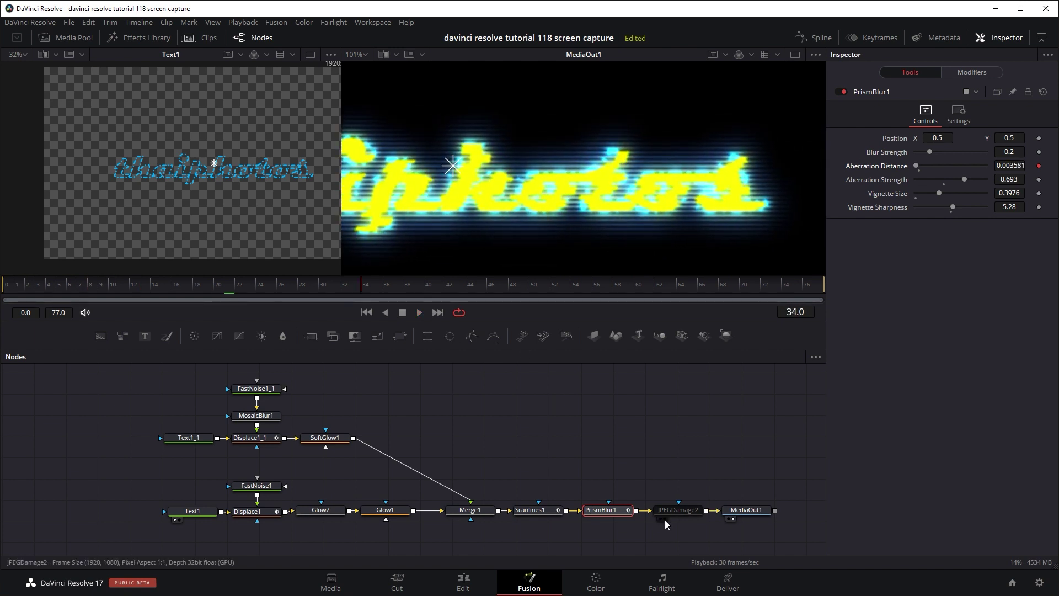
click(677, 510)
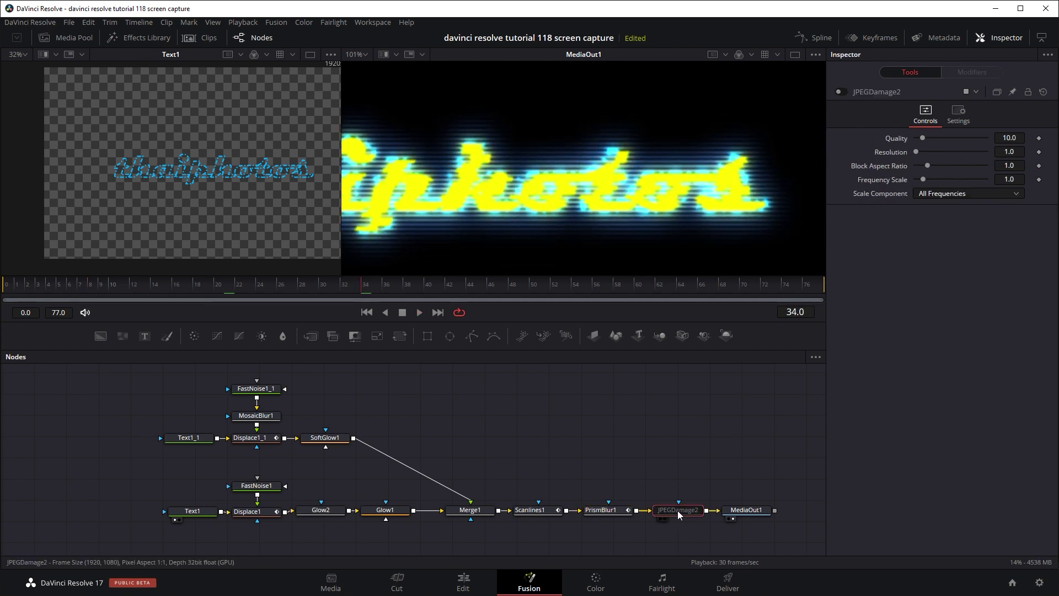
key(ctrl+p)
key(ctrl+p)
key(ctrl+p)
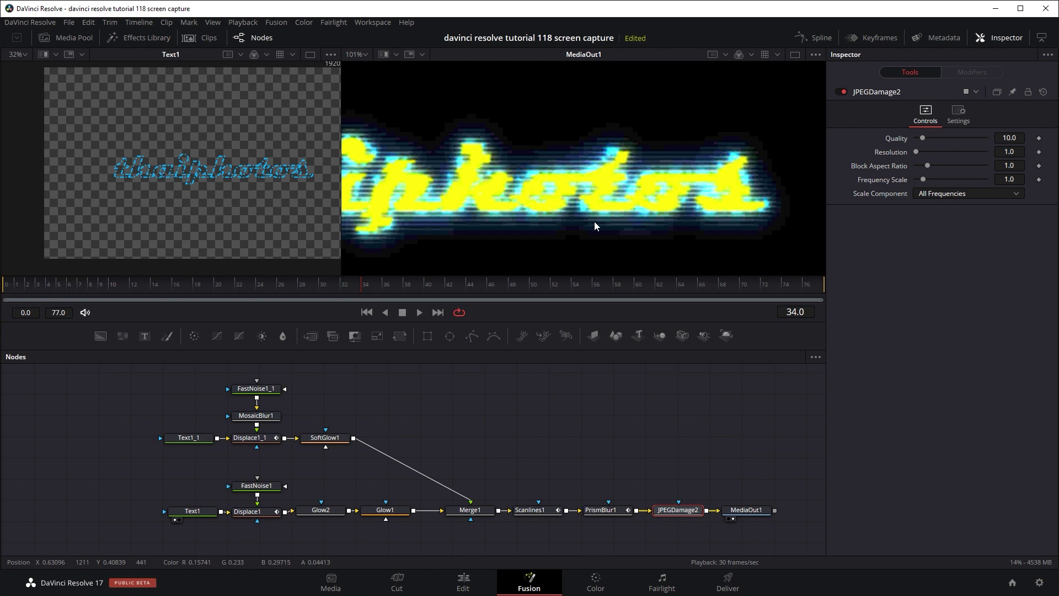
scroll(592, 217, down, 1)
scroll(592, 217, down, 1)
scroll(593, 217, down, 1)
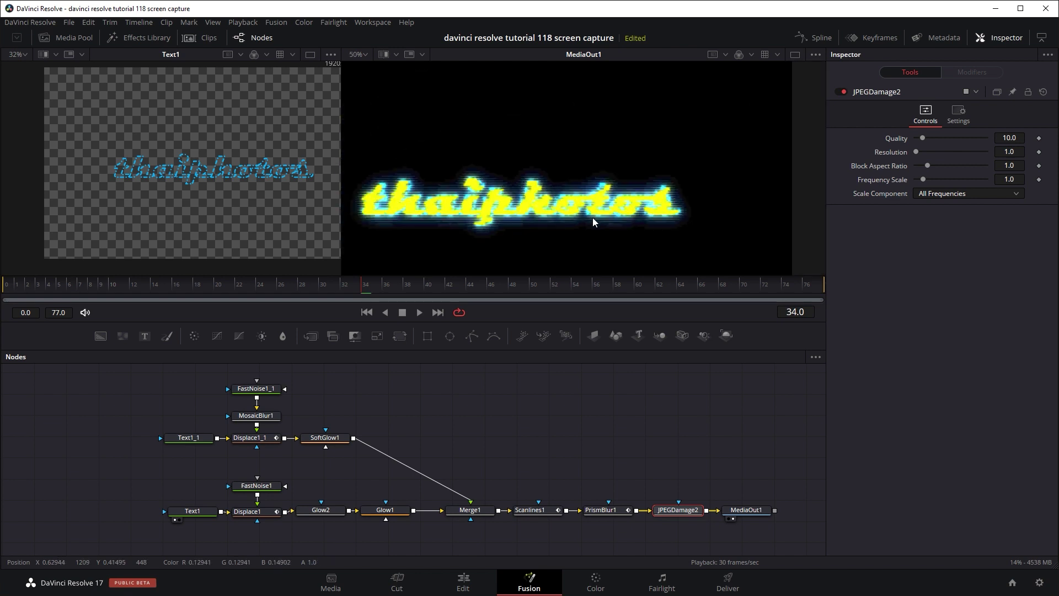
scroll(592, 217, up, 4)
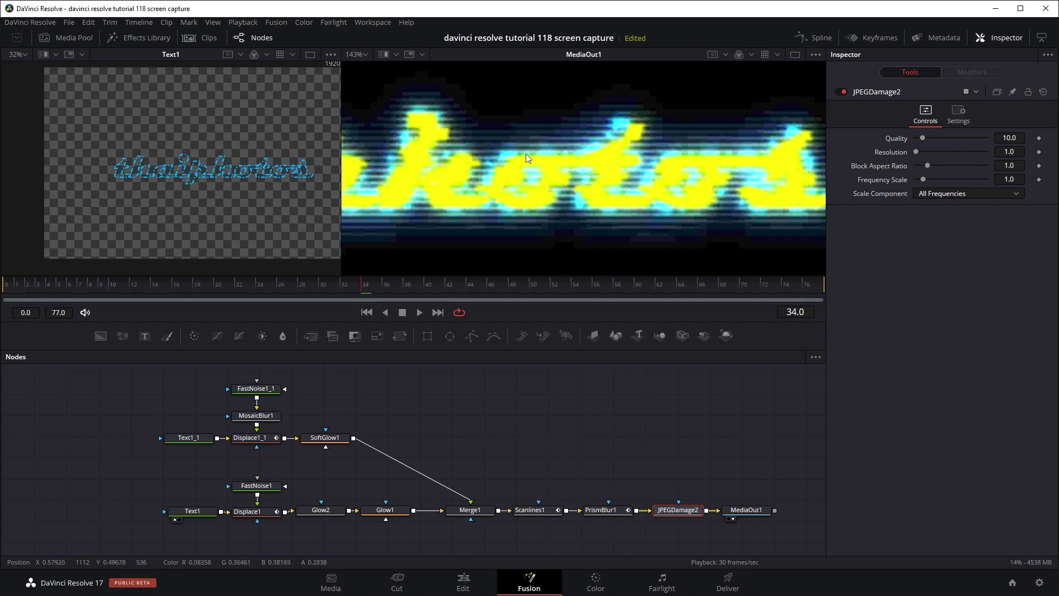
Step: Compare without JPEG damage, then play all effects and recentre the text
key(ctrl+p)
key(ctrl+p)
key(ctrl+p)
key(ctrl+p)
scroll(575, 262, down, 5)
key(space)
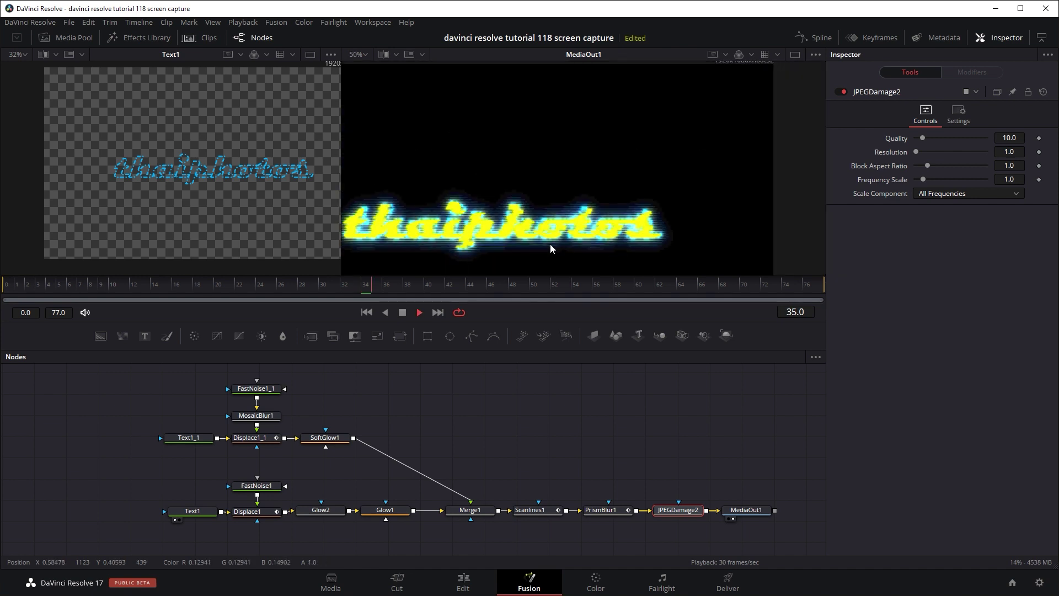
drag(500, 230, 527, 171)
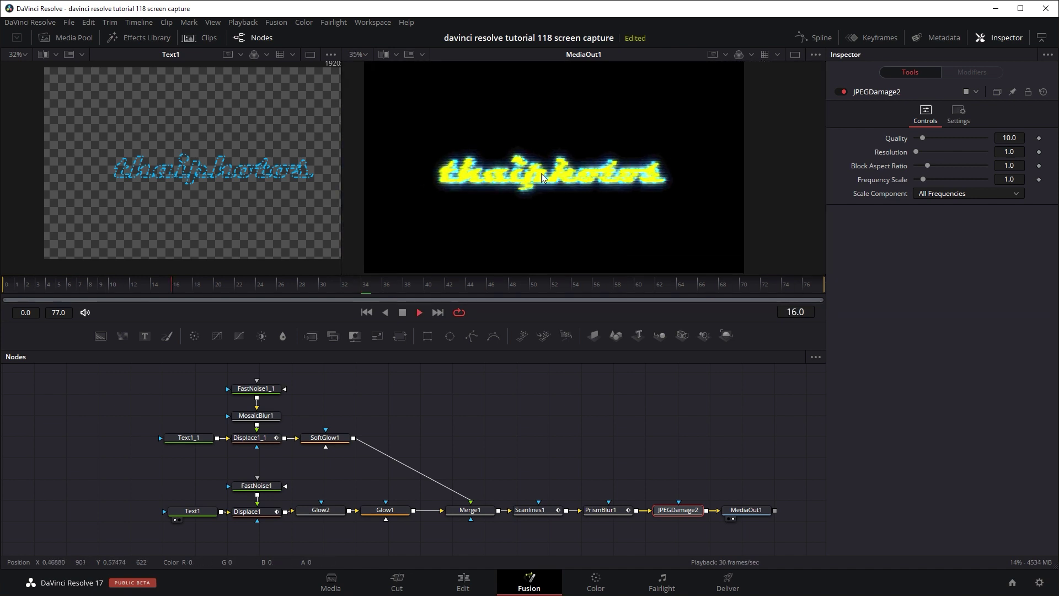